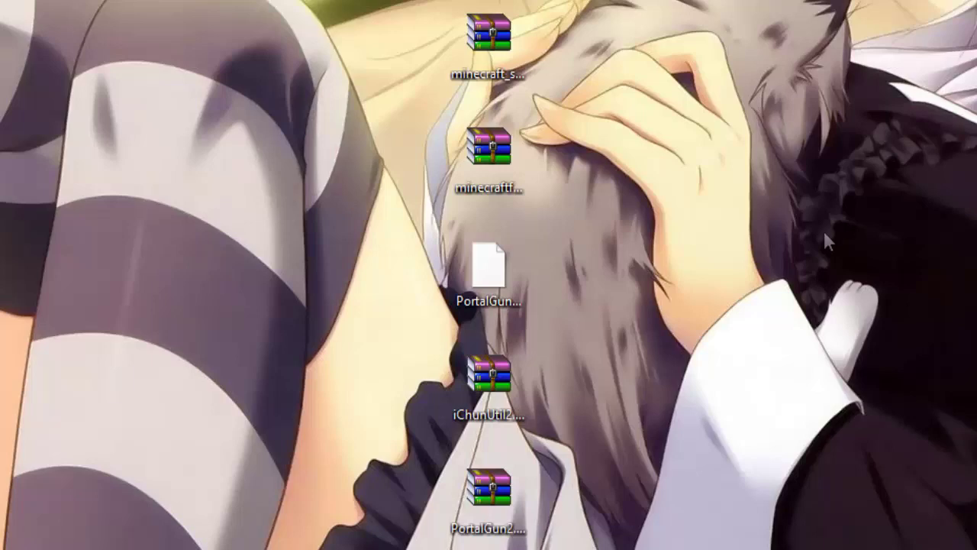
left_click_drag(757, 1, 226, 548)
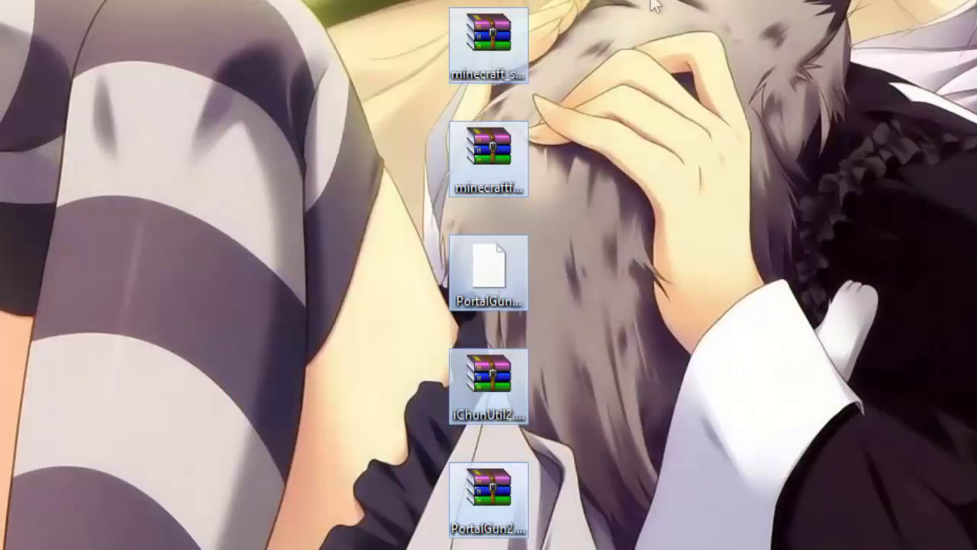
left_click_drag(724, 2, 244, 548)
left_click(874, 290)
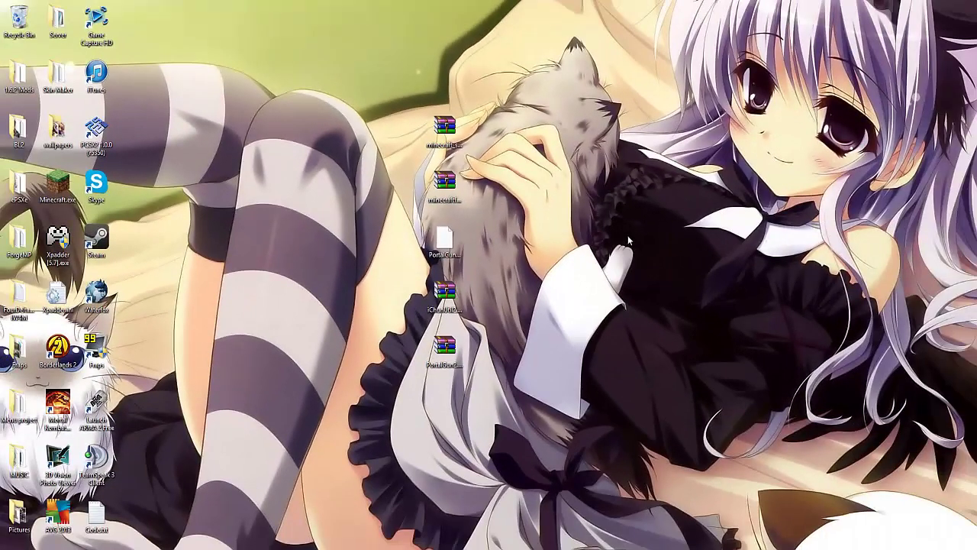
- Create a new folder named YouTube on the desktop
right_click(180, 81)
mouse_move(252, 177)
left_click(332, 174)
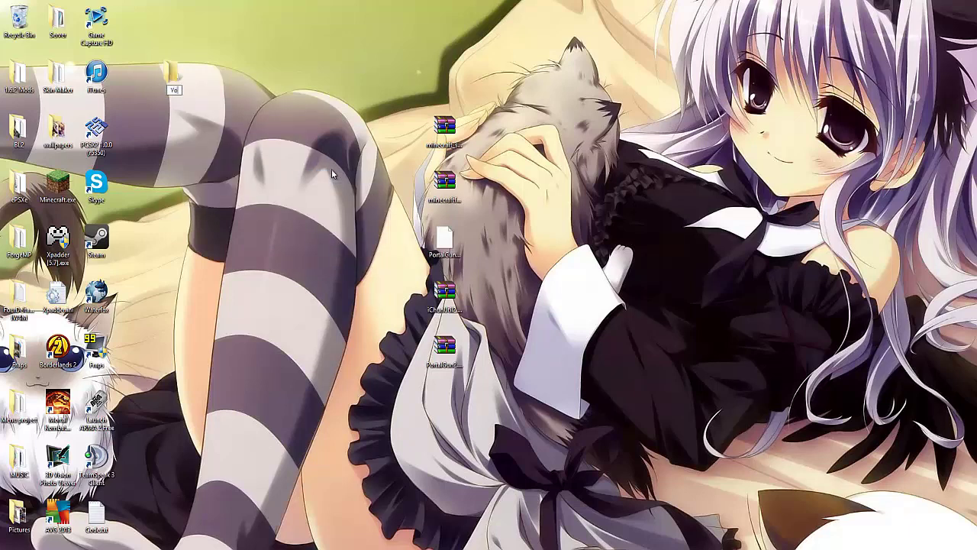
key("Return")
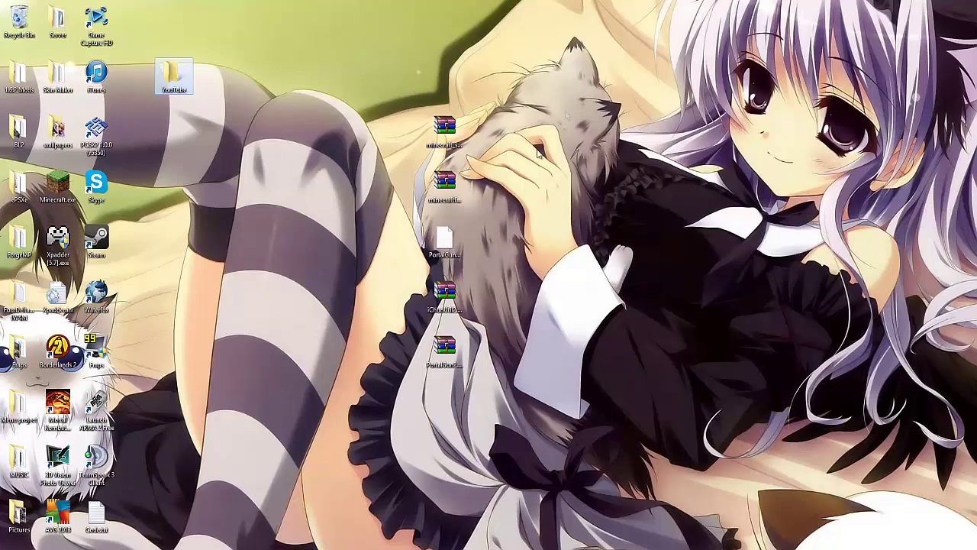
- Move the Minecraft server jar into the YouTube folder, place the folder where the jar was, and open it
left_click(444, 128)
left_click_drag(432, 136, 165, 68)
left_click_drag(171, 74, 443, 138)
double_click(441, 137)
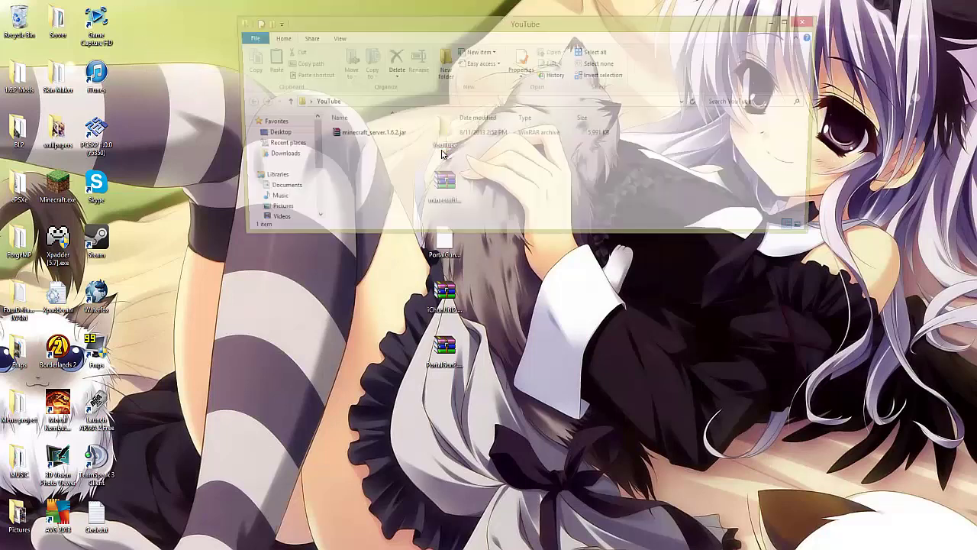
- Rename minecraft_server.1.6.2.jar in the YouTube folder as minecraft_server.jar
right_click(379, 140)
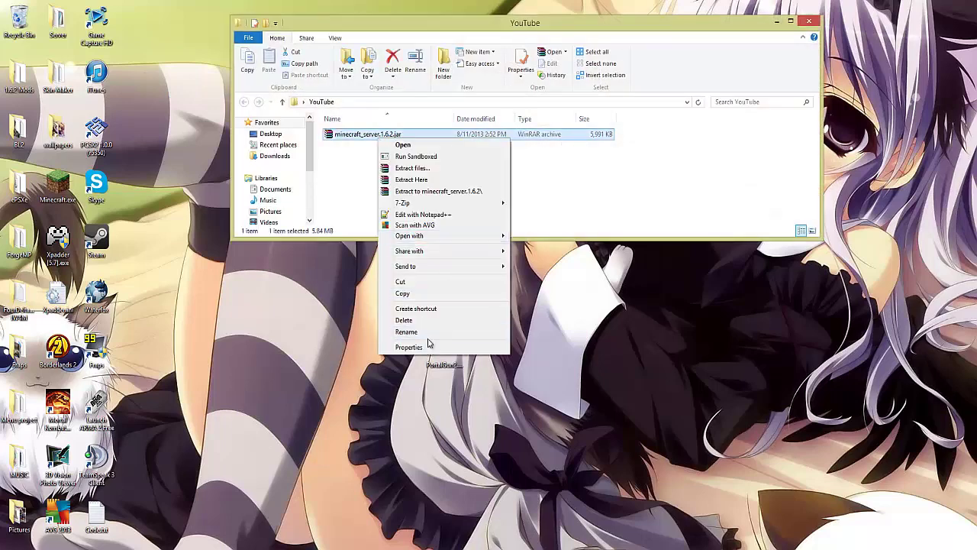
left_click(412, 331)
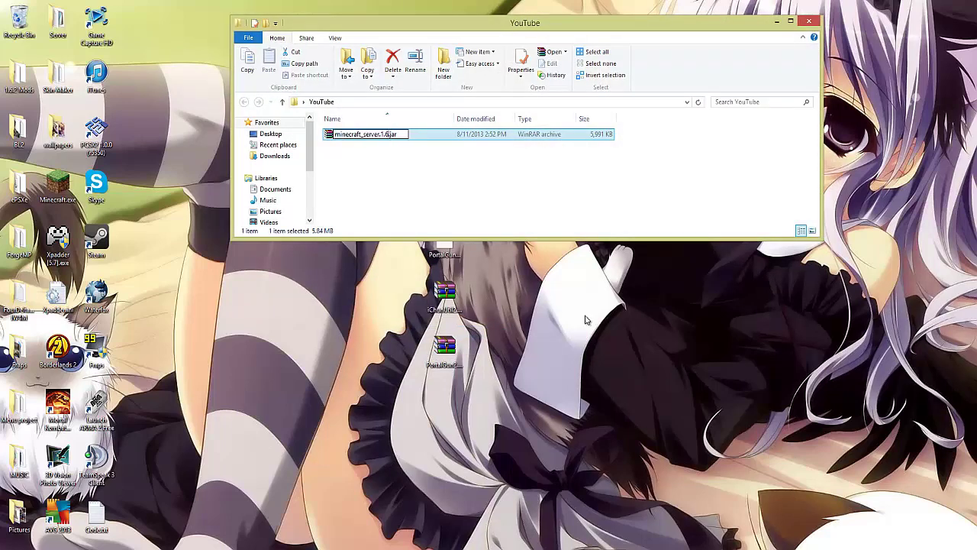
key("Return")
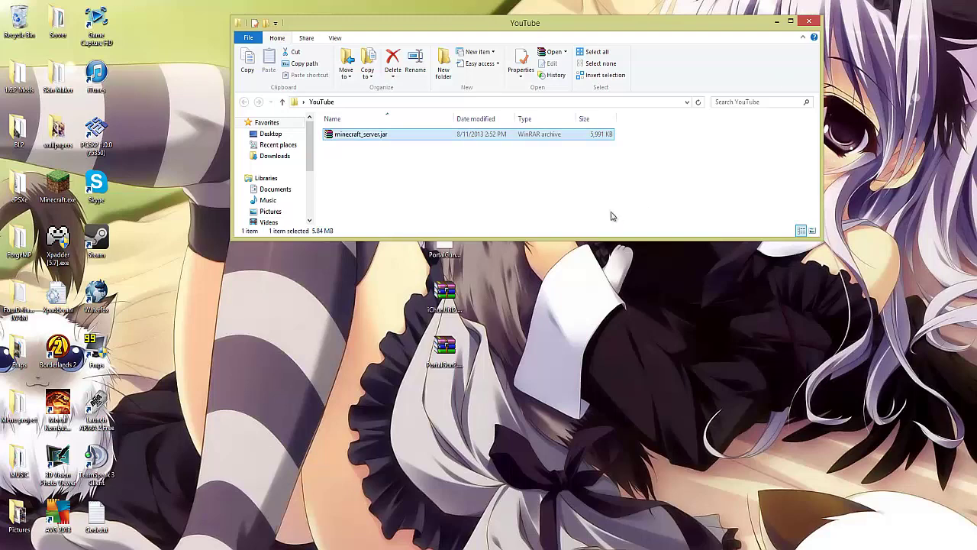
- Create a new text document in the YouTube folder, name it Start.bat, and accept the extension change
right_click(439, 191)
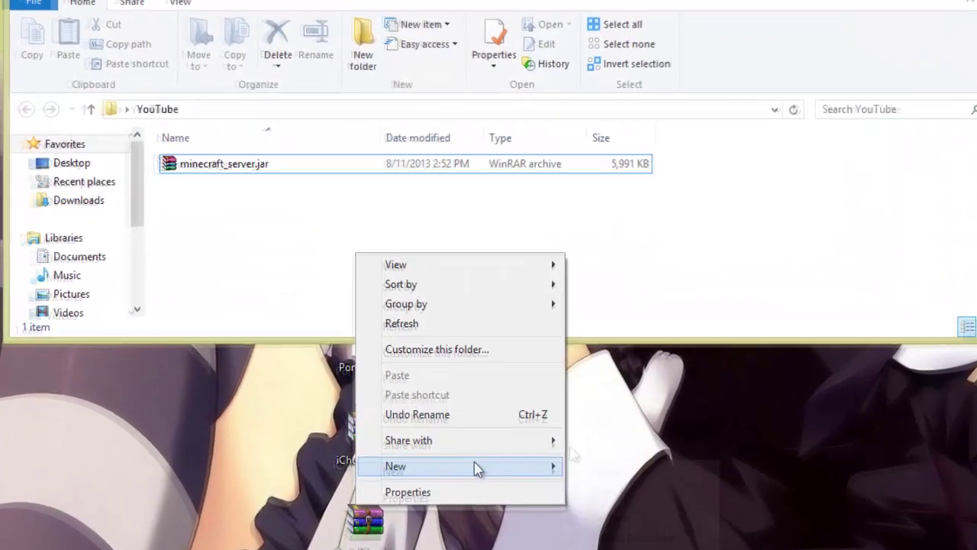
mouse_move(496, 310)
left_click(628, 549)
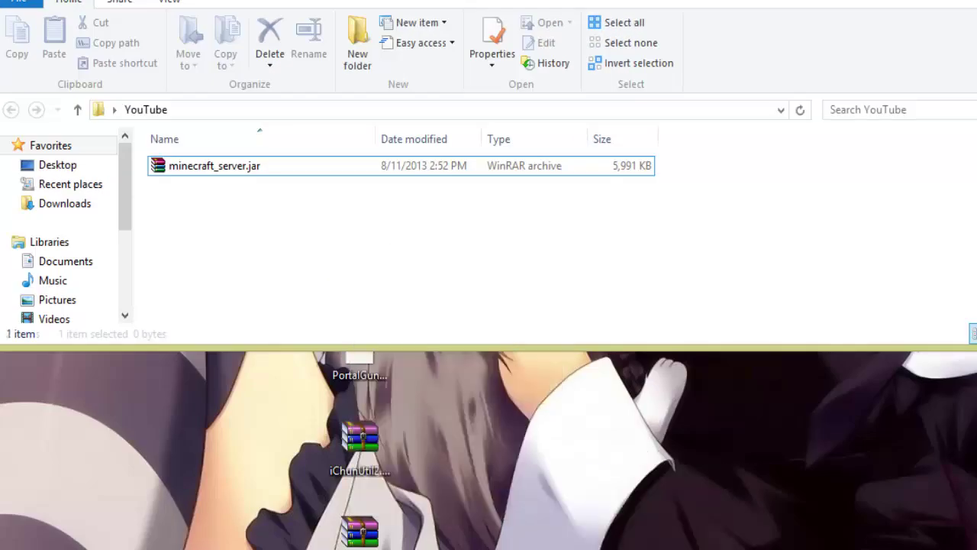
type("Start.bat")
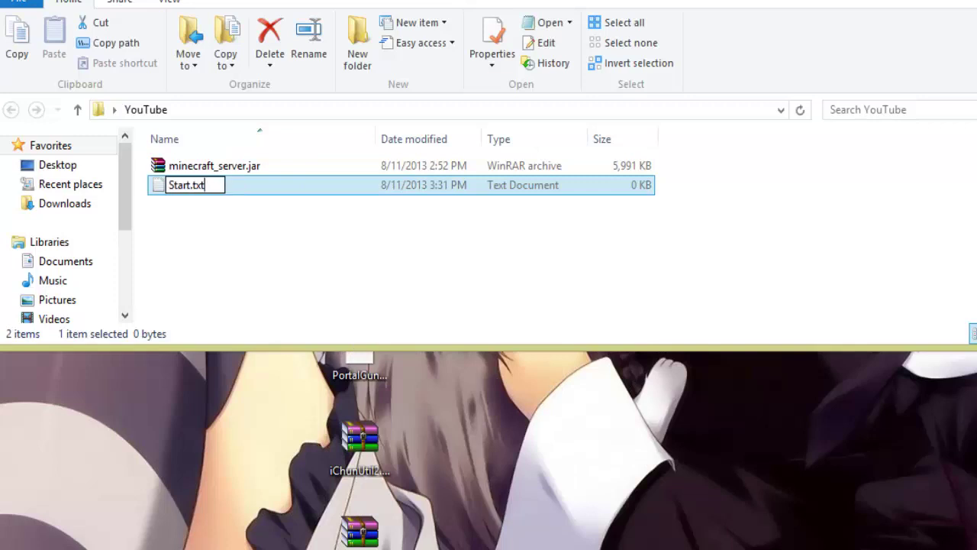
key("Return")
key("Return")
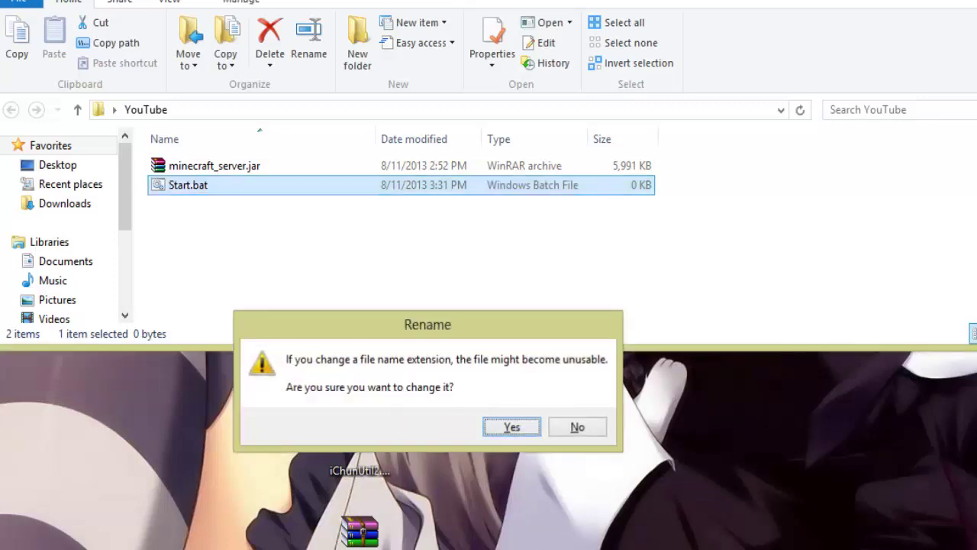
- Edit Start.bat to contain "java -Xmx1024M -Xms1024M -jar minecraft_server.jar", save it and close it, discarding the untitled note
right_click(205, 188)
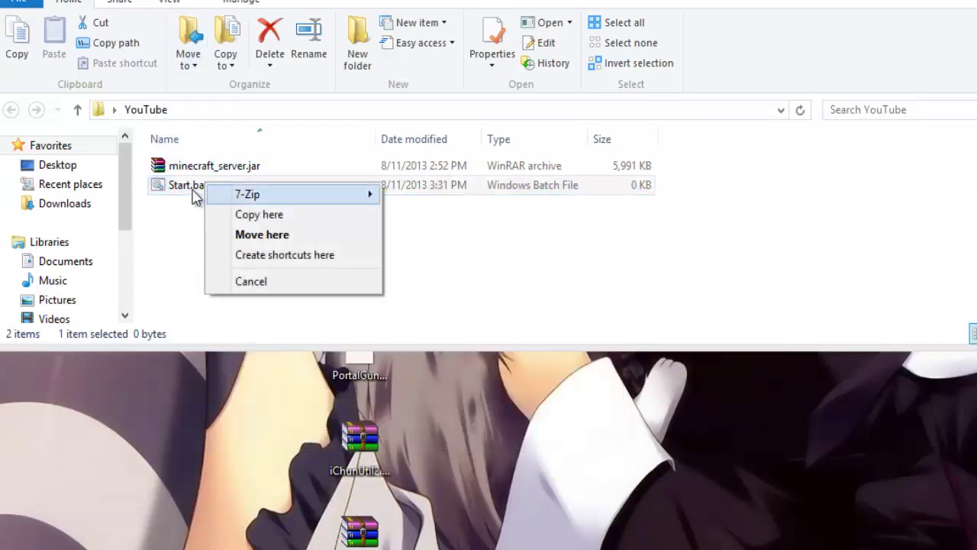
right_click(191, 191)
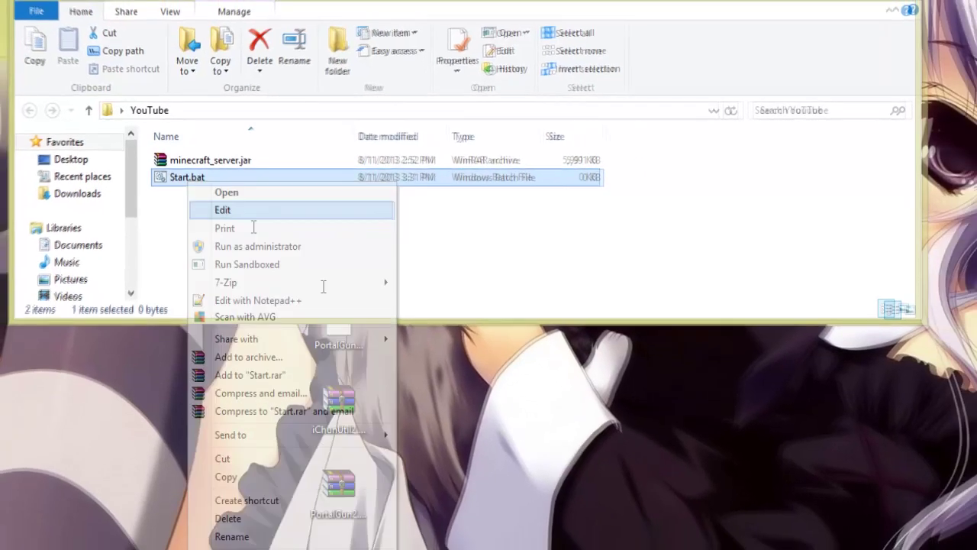
left_click(233, 222)
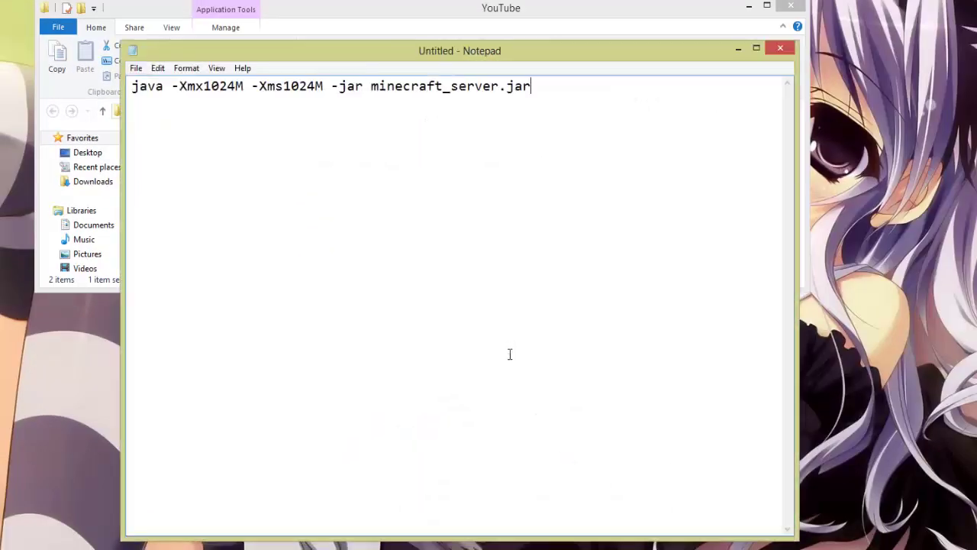
key("ctrl+a")
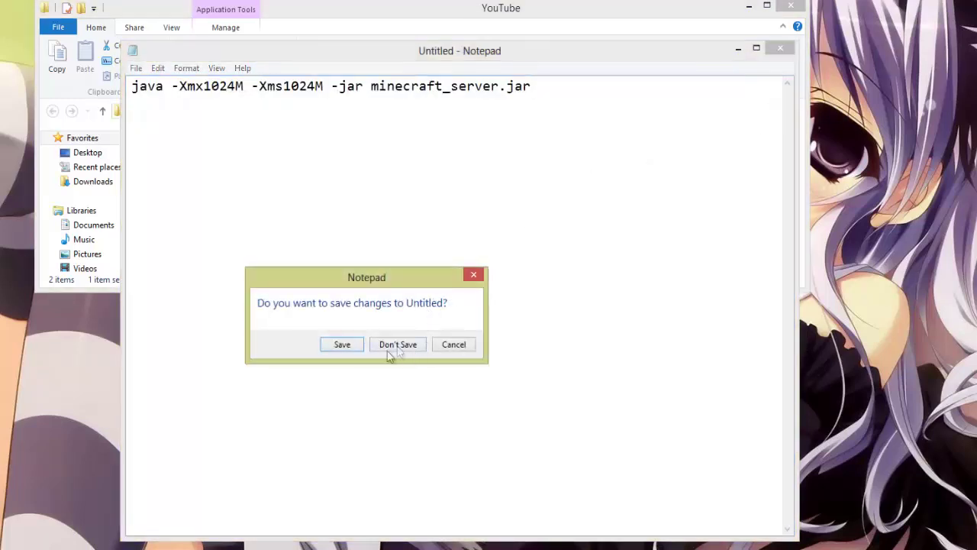
left_click(397, 345)
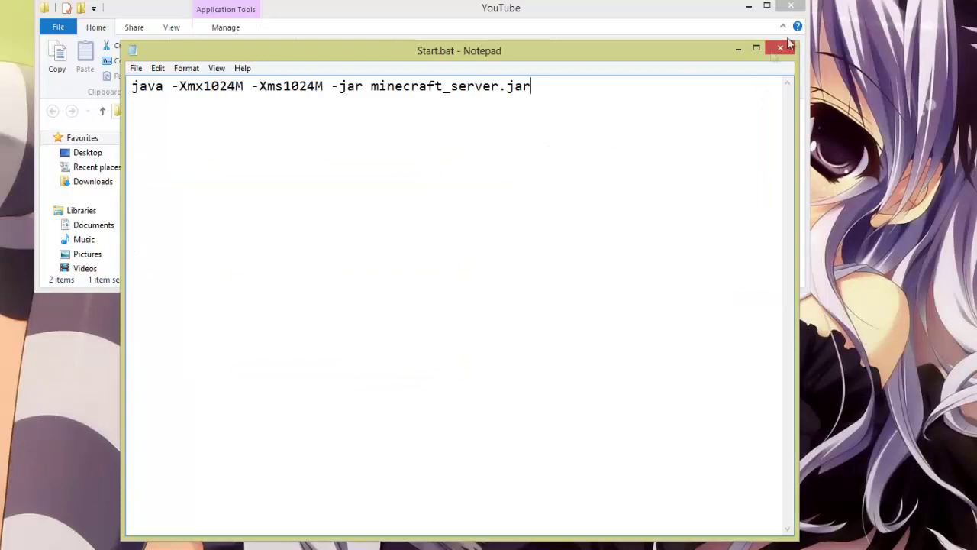
left_click(780, 49)
- Run Start.bat to generate the server files, and close the server once the world is prepared
double_click(318, 175)
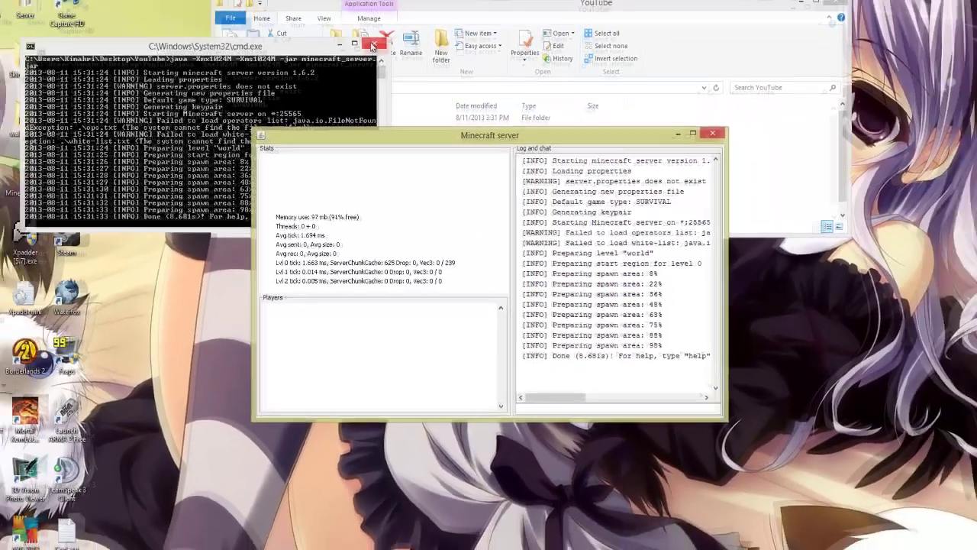
left_click(382, 61)
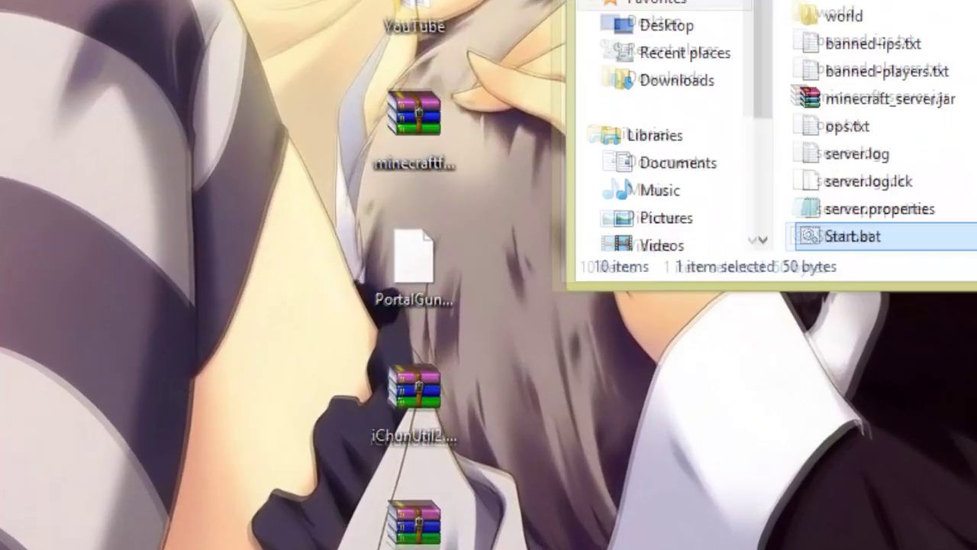
- Open the Minecraft Forge installer on the desktop with Java(TM) Platform SE binary
left_click(444, 187)
right_click(409, 133)
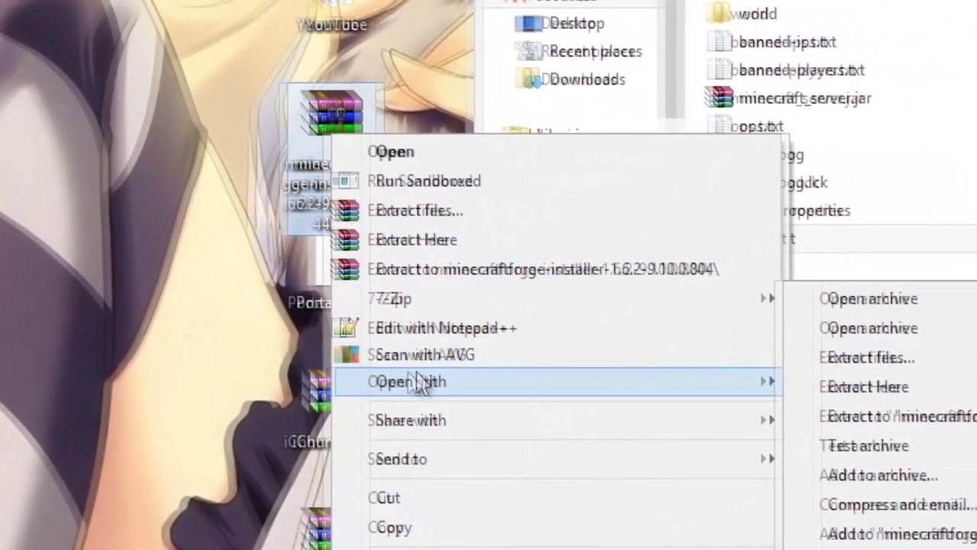
mouse_move(782, 381)
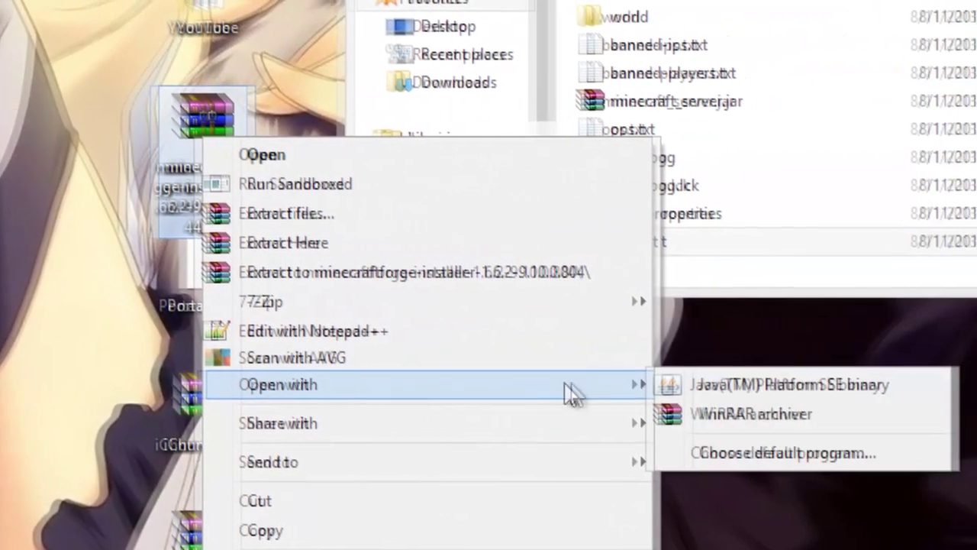
left_click(870, 380)
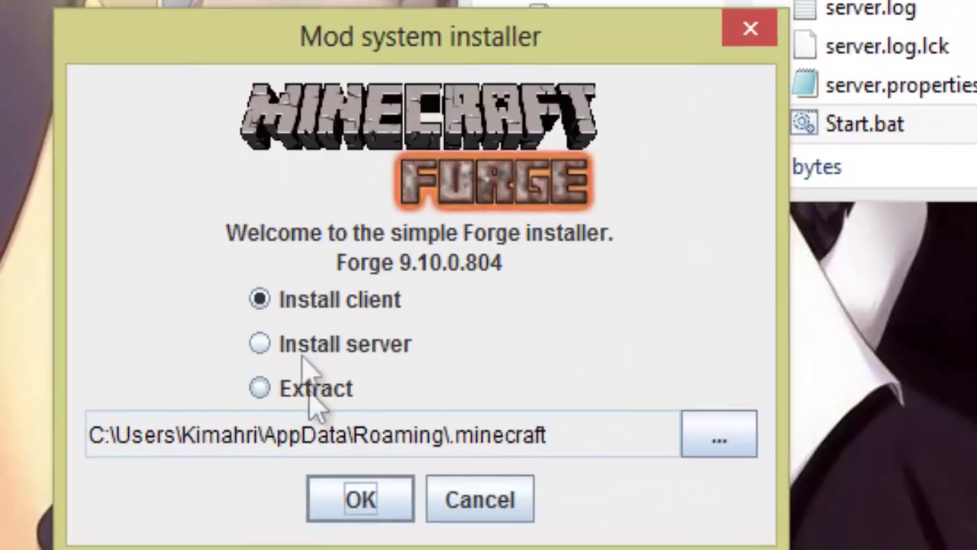
- Install Forge with the Install server option into the desktop's YouTube folder and dismiss the completion message
left_click(325, 345)
left_click(720, 471)
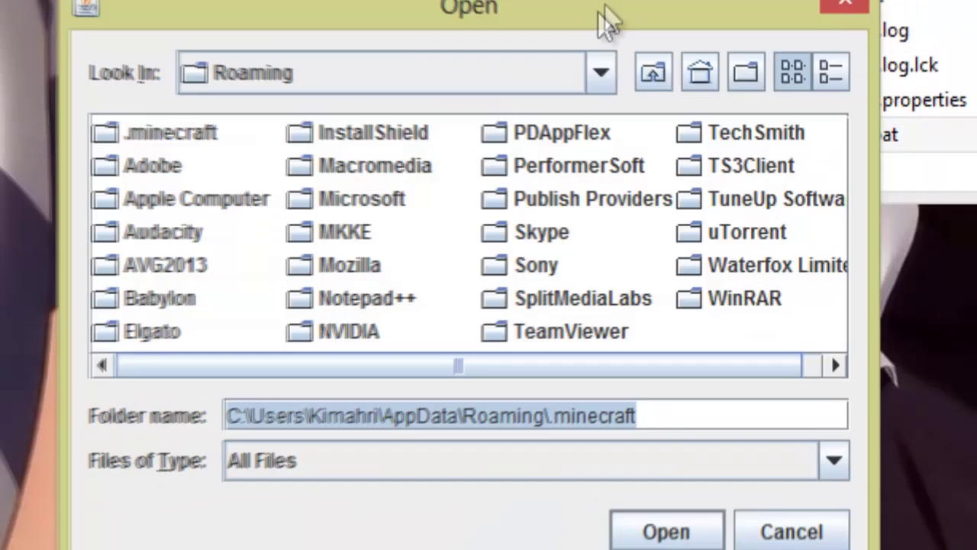
left_click(600, 73)
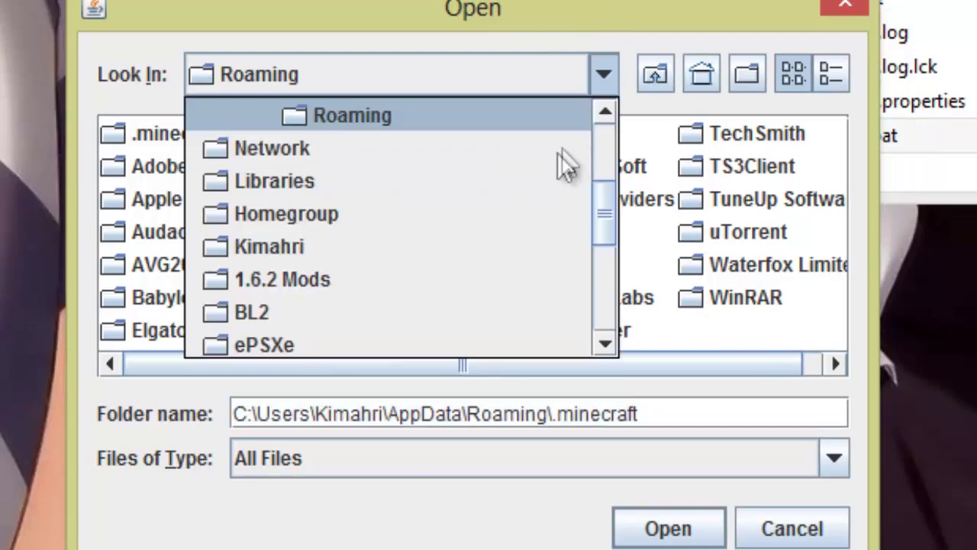
scroll(473, 244, "down", 5)
left_click(334, 312)
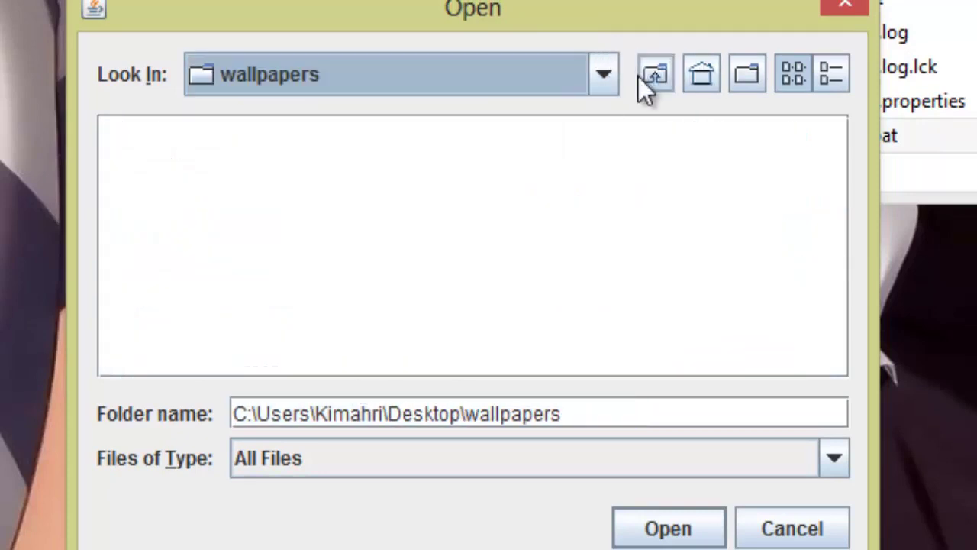
left_click(603, 74)
left_click(382, 309)
left_click(615, 76)
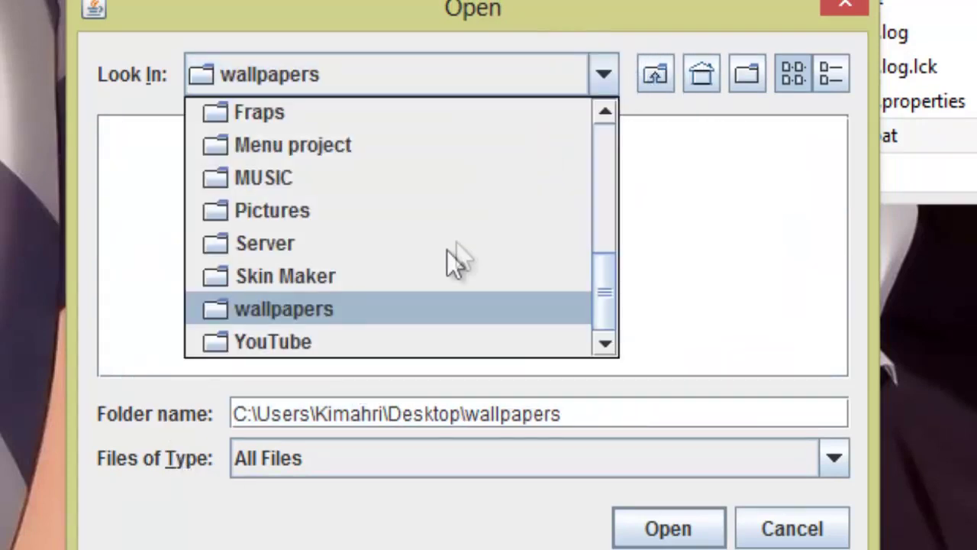
left_click(424, 339)
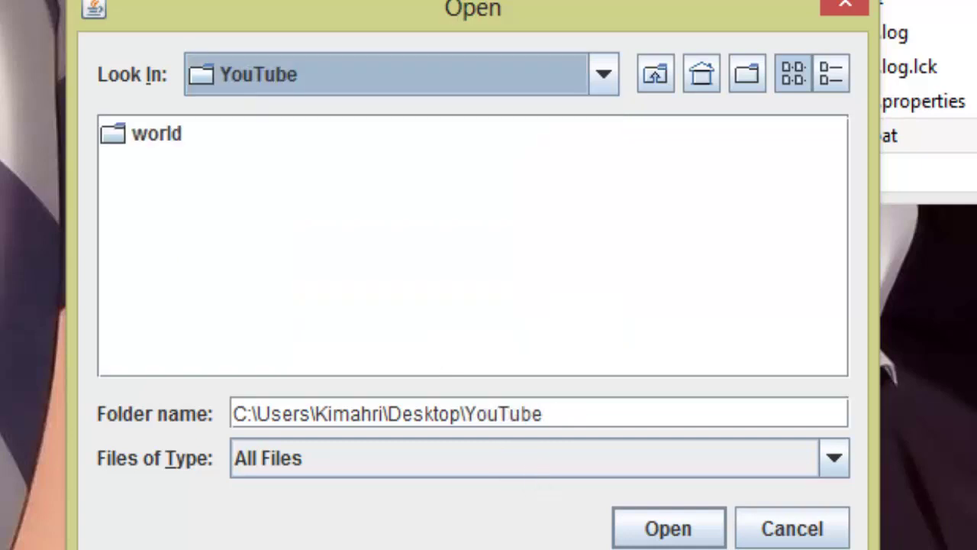
left_click(648, 534)
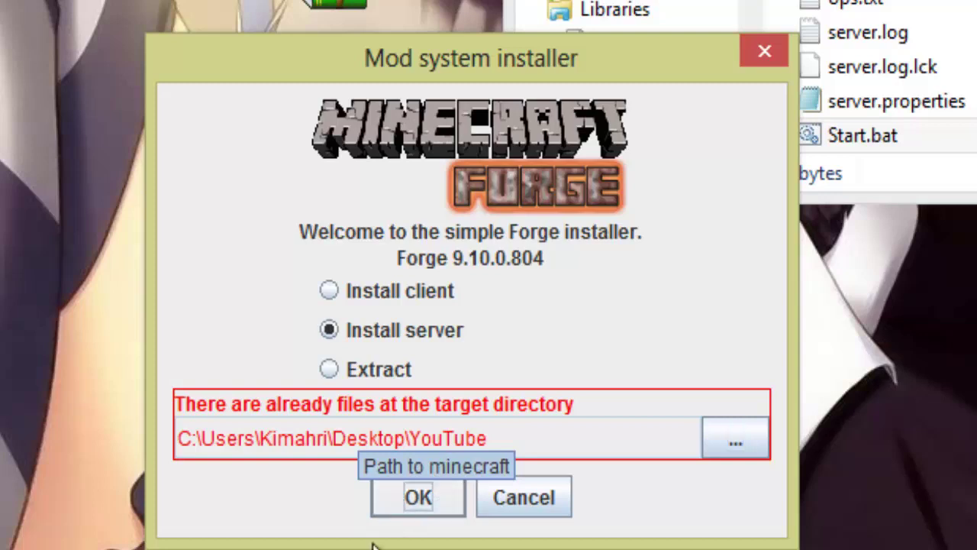
left_click(408, 503)
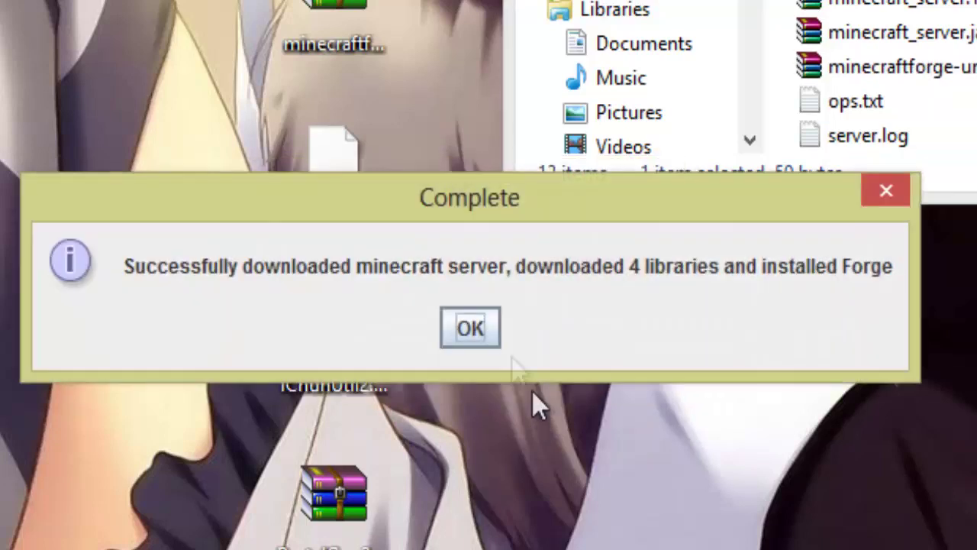
left_click(466, 324)
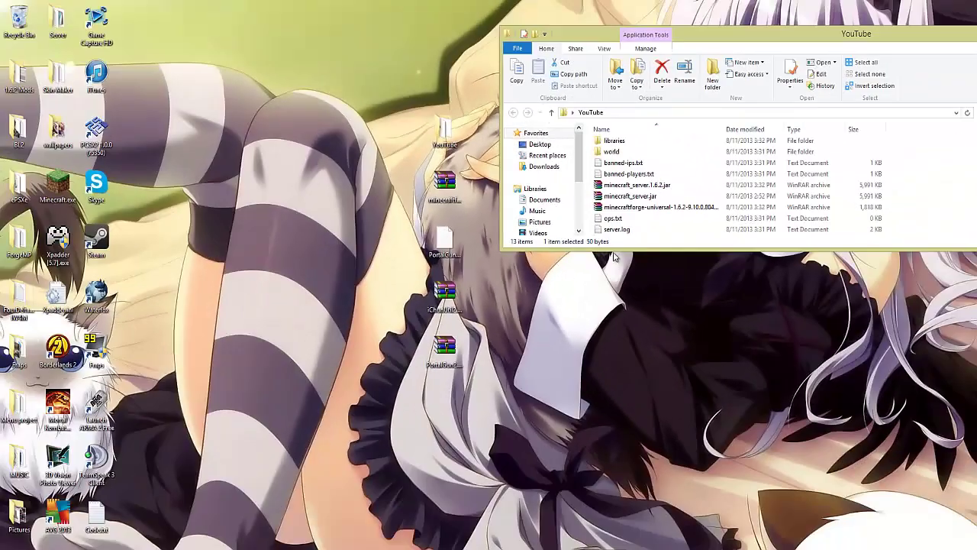
- Move the Forge installer to the Recycle Bin and place the YouTube folder in its desktop spot
left_click_drag(440, 180, 19, 19)
left_click_drag(445, 131, 445, 187)
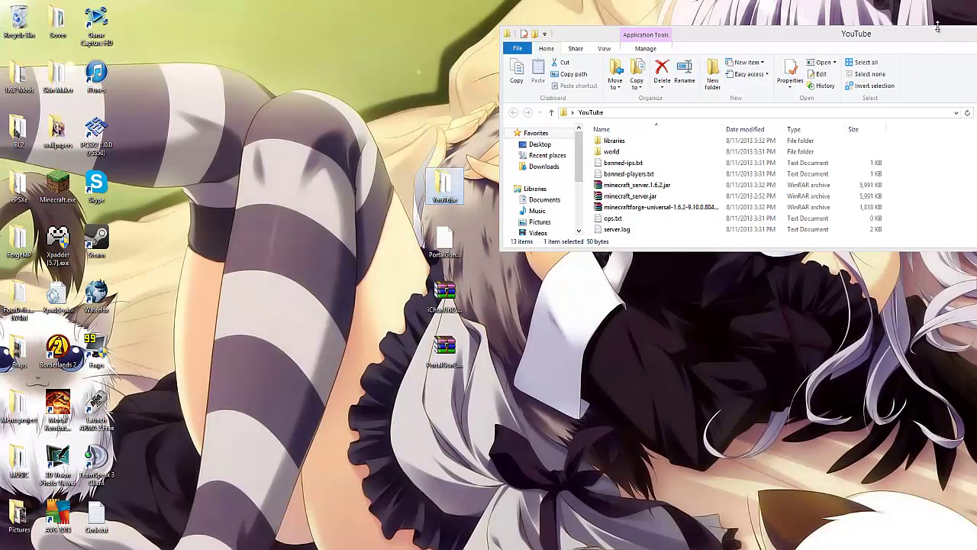
- Open Start.bat from the YouTube folder for editing in Notepad and move its window clear of the file list
left_click_drag(802, 32, 632, 16)
scroll(649, 202, "down", 2)
left_click(444, 213)
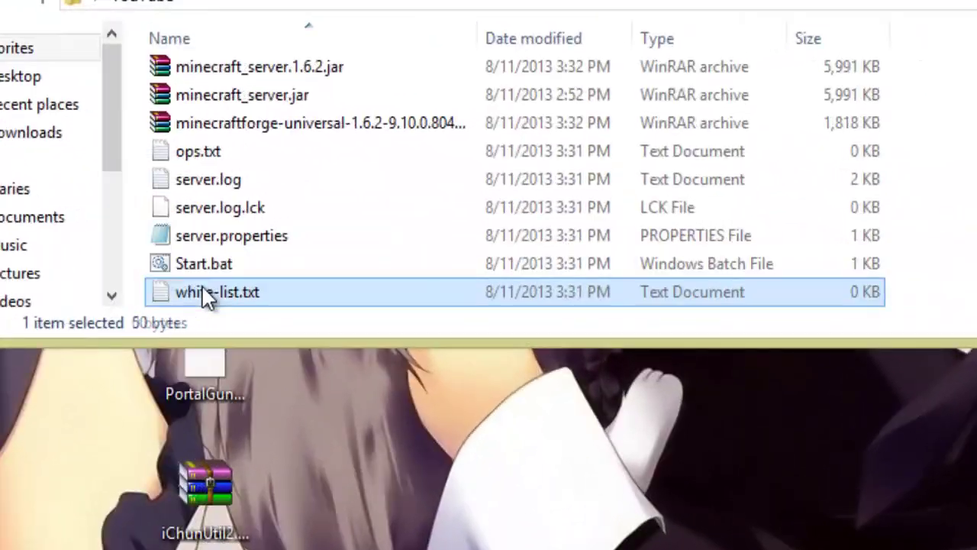
right_click(205, 273)
left_click(280, 331)
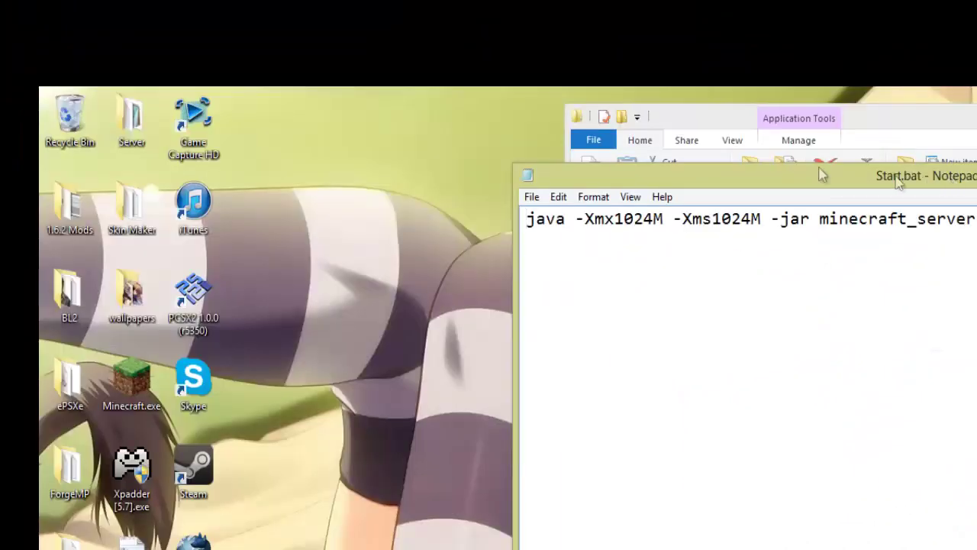
left_click_drag(823, 174, 395, 129)
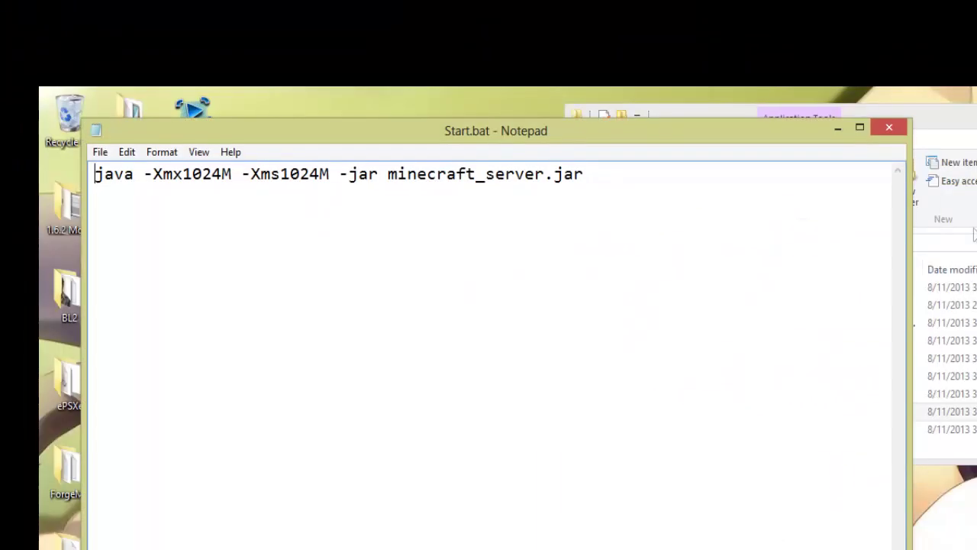
- Copy the name of the minecraftforge-universal-1.6.2-9.10.0.804 jar in the YouTube folder, without its extension
left_click(787, 286)
scroll(862, 344, "up", 2)
left_click(878, 401)
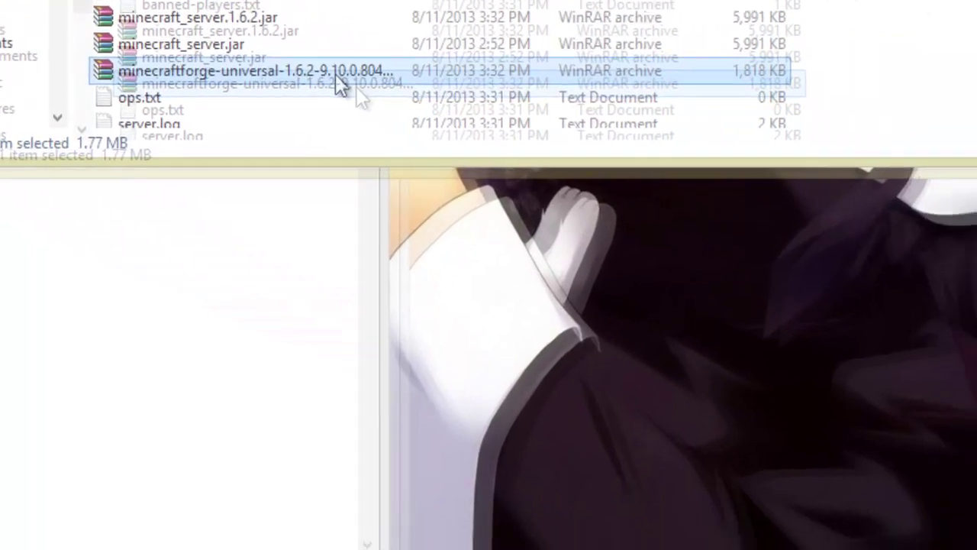
right_click(875, 405)
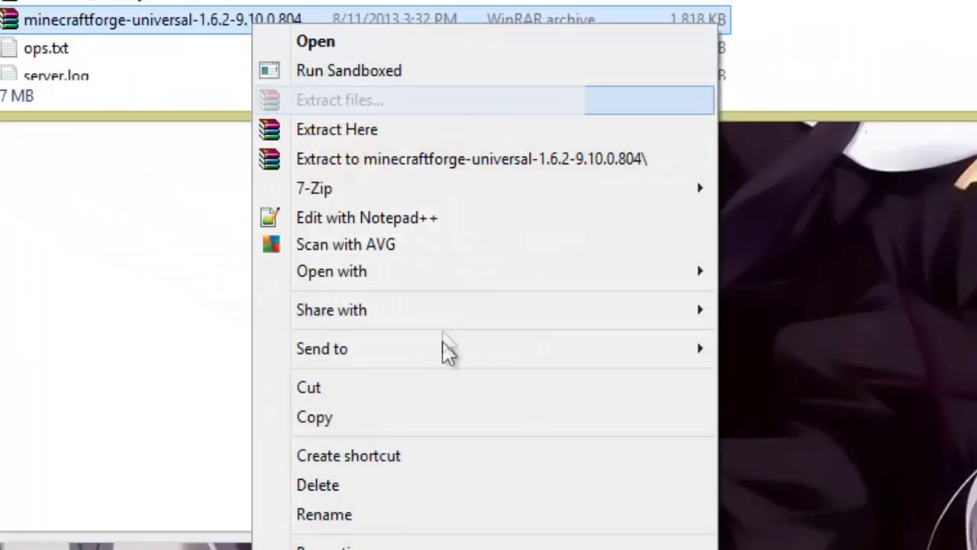
left_click(550, 510)
key("ctrl+c")
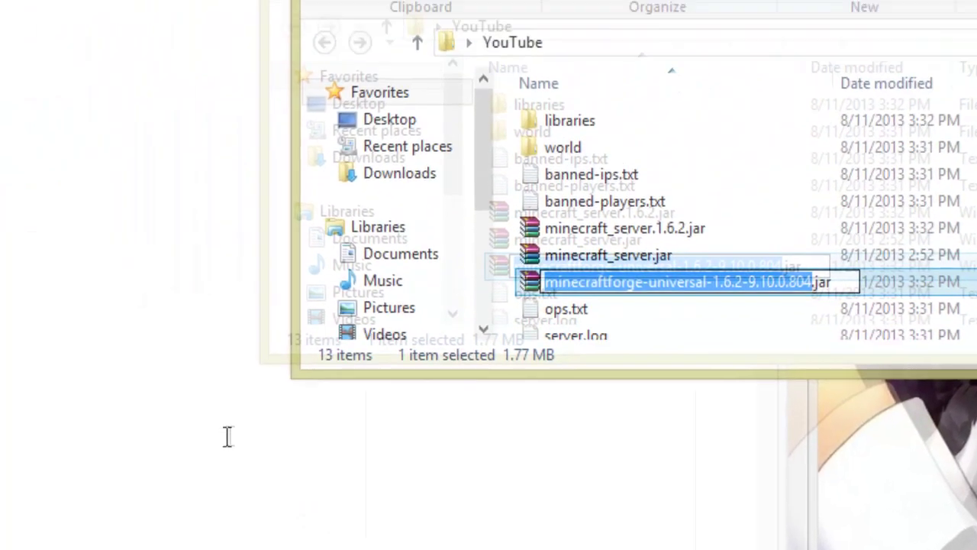
- Replace minecraft_server in Start.bat with minecraftforge-universal-1.6.2-9.10.0.804, save the file and close Notepad
left_click(227, 436)
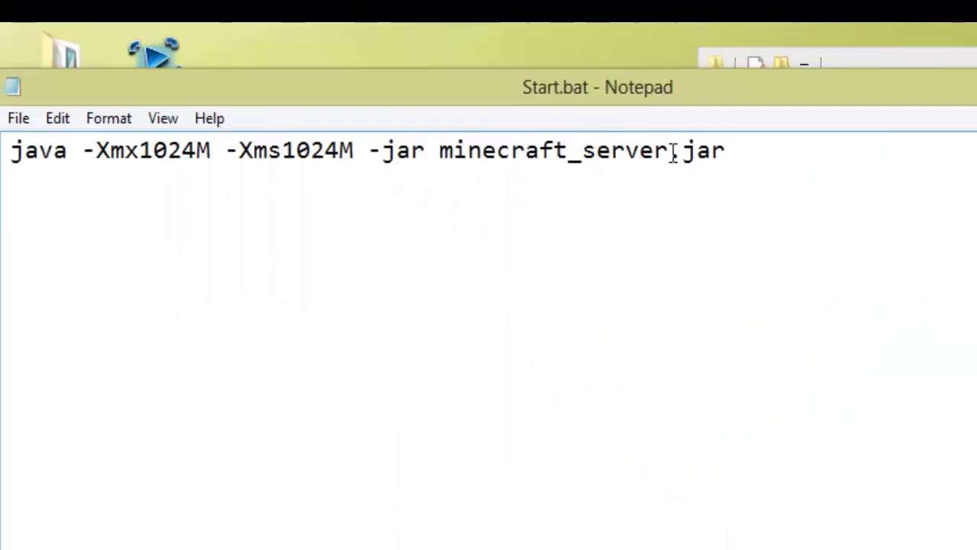
left_click_drag(669, 151, 439, 150)
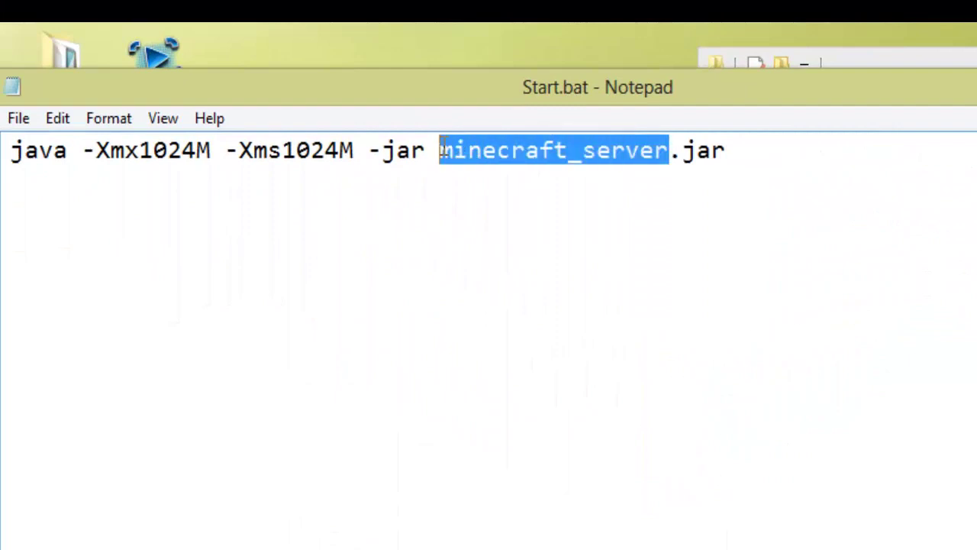
key("ctrl+v")
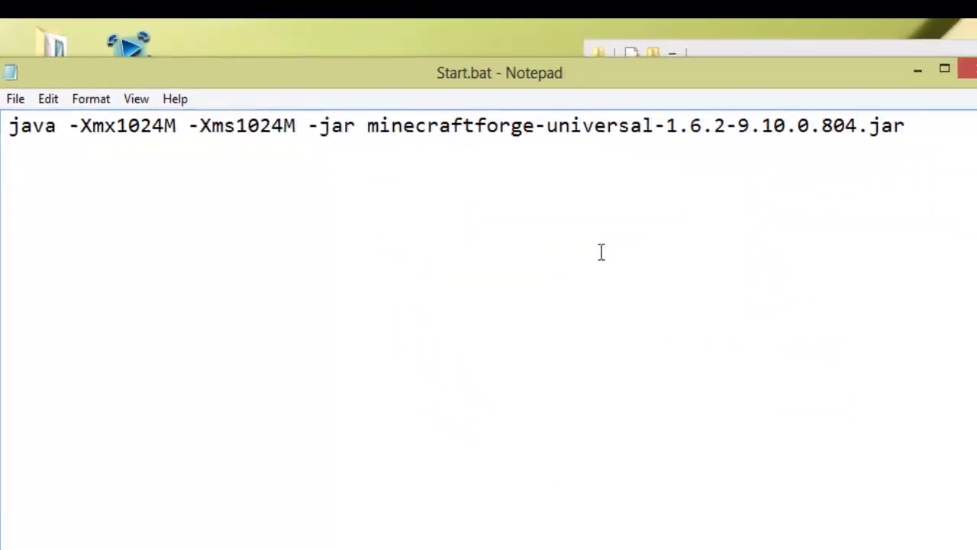
left_click(971, 68)
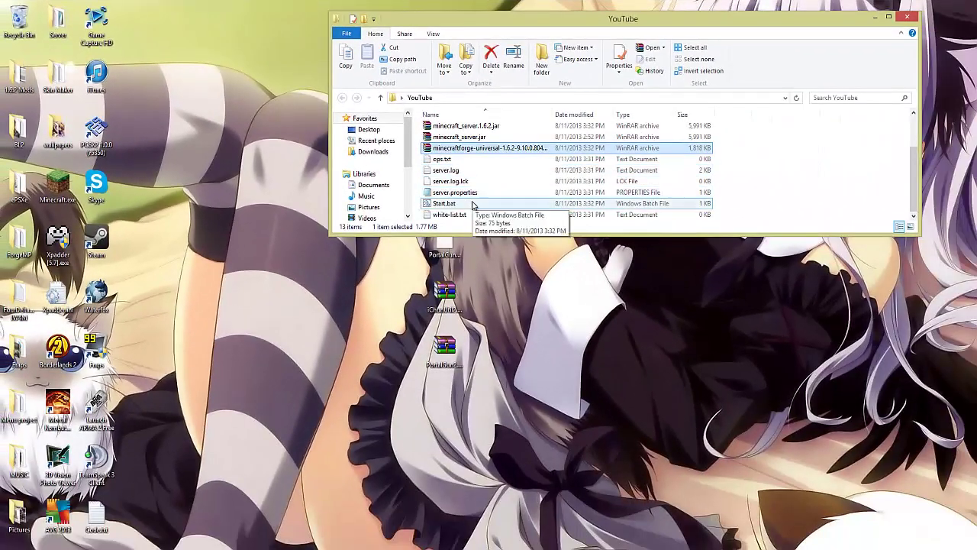
- Run the Forge server once from Start.bat and open the mods folder inside the YouTube folder
double_click(472, 203)
key("Return")
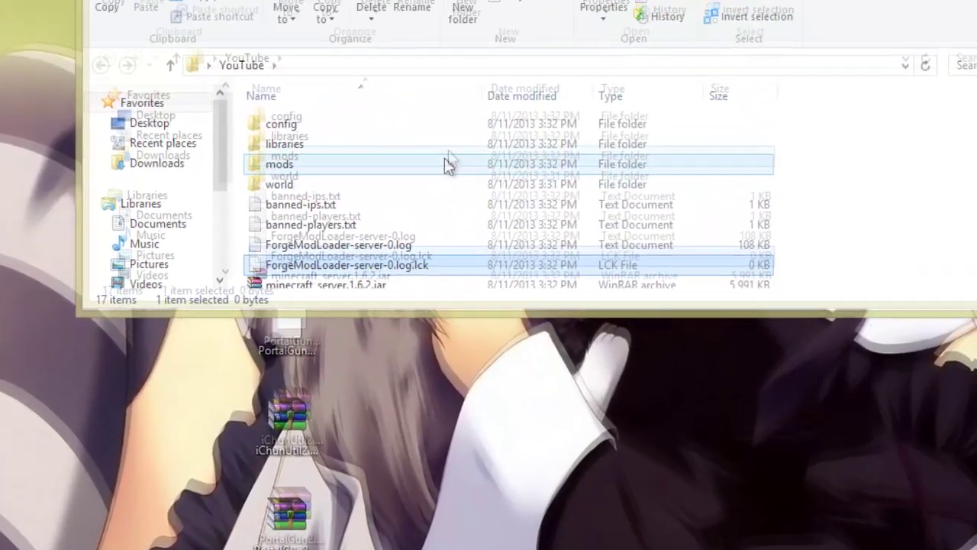
double_click(449, 164)
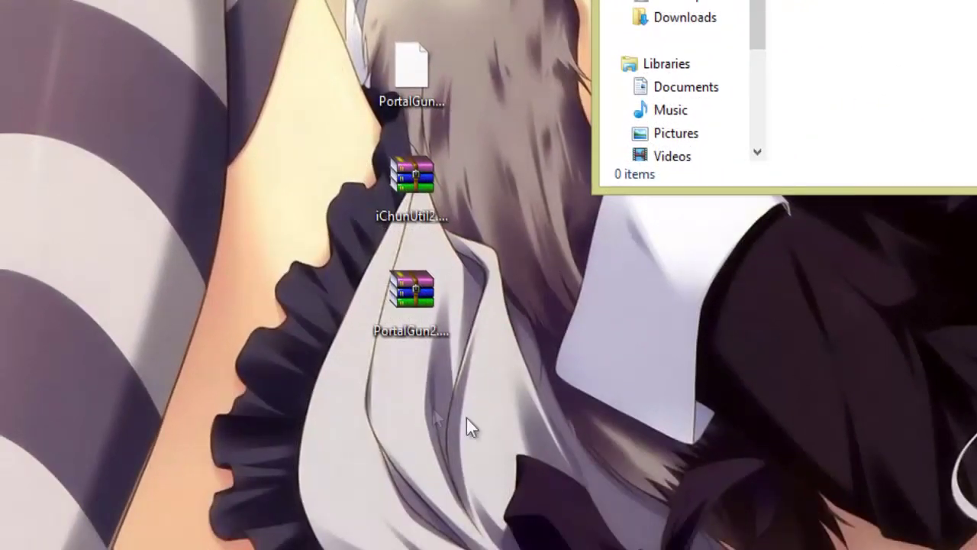
- Move PortalGunSounds.pak, iChunUtil2.0.0.zip and PortalGun2.0.0.zip from the desktop into the mods folder and close the folder window
left_click_drag(497, 359, 437, 274)
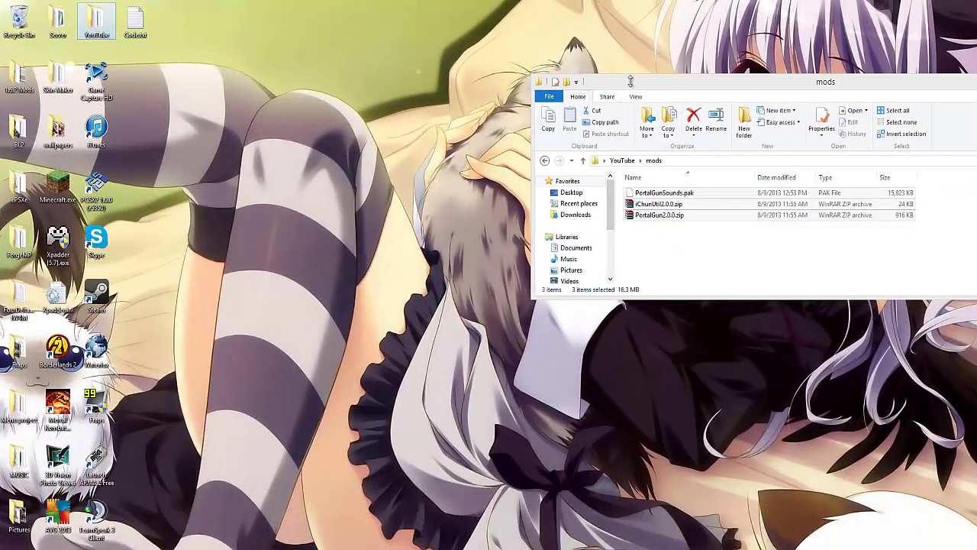
left_click_drag(625, 82, 385, 58)
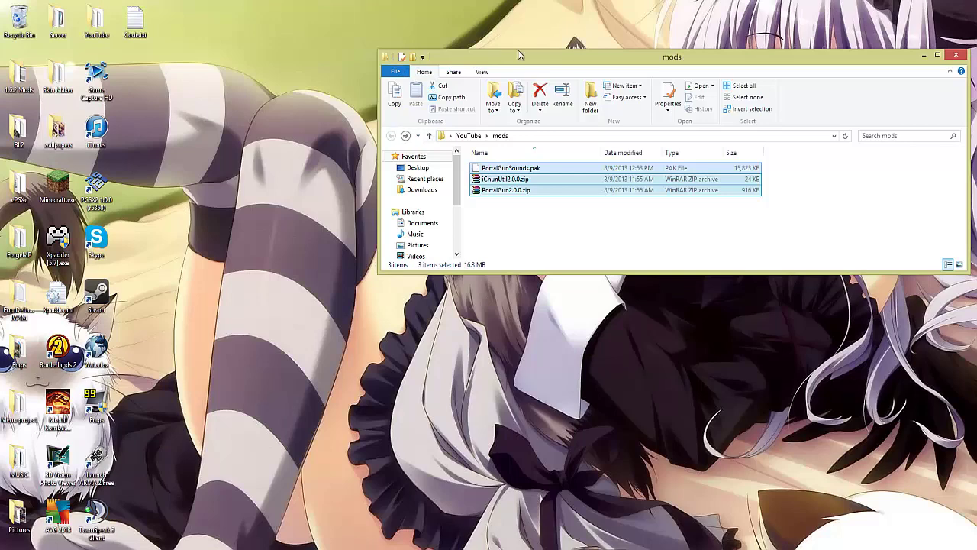
left_click_drag(518, 51, 385, 15)
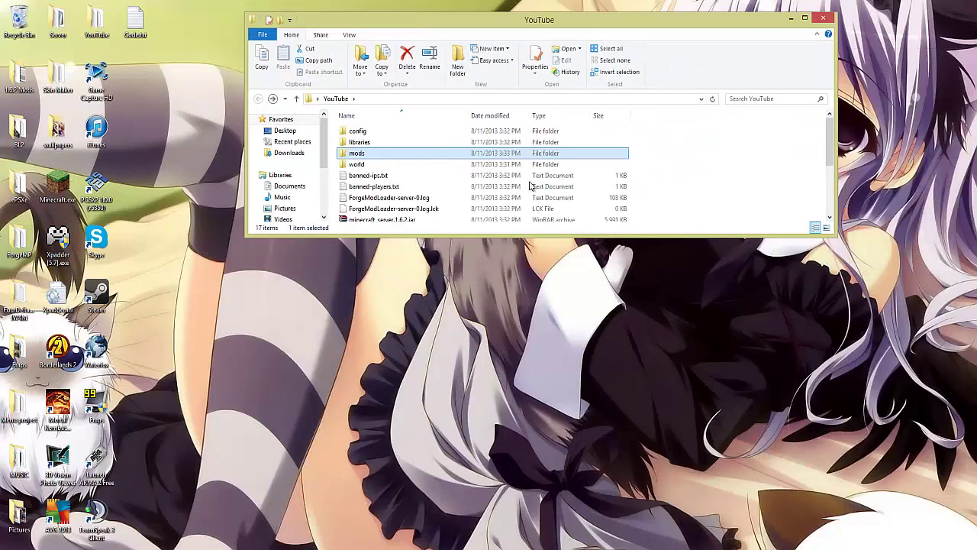
left_click(828, 20)
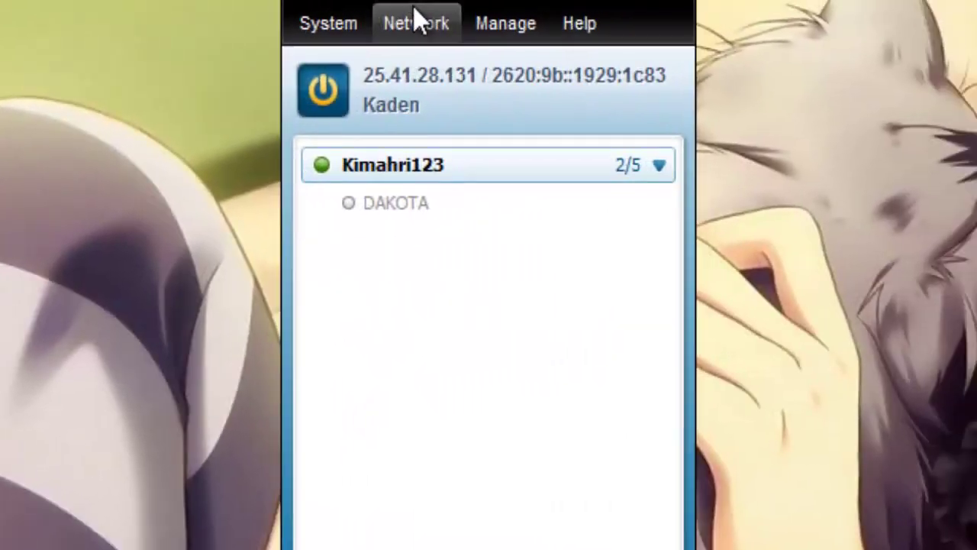
- Copy this computer's IPv4 address from LogMeIn Hamachi
left_click(416, 21)
left_click(765, 160)
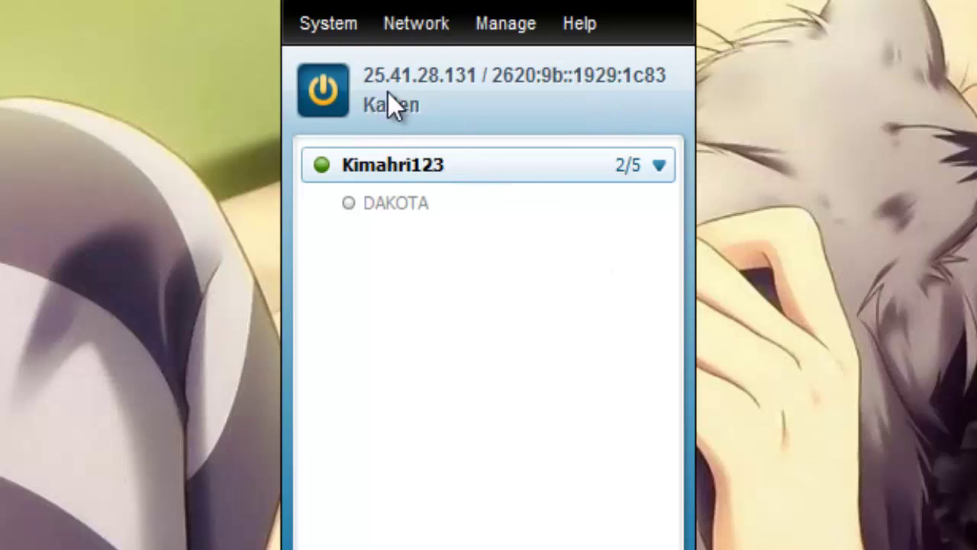
left_click(420, 76)
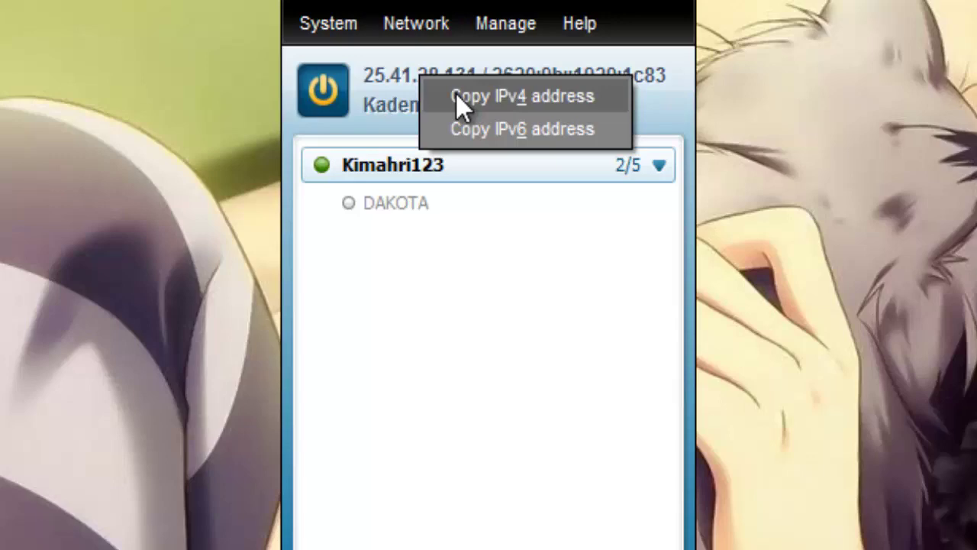
left_click(455, 93)
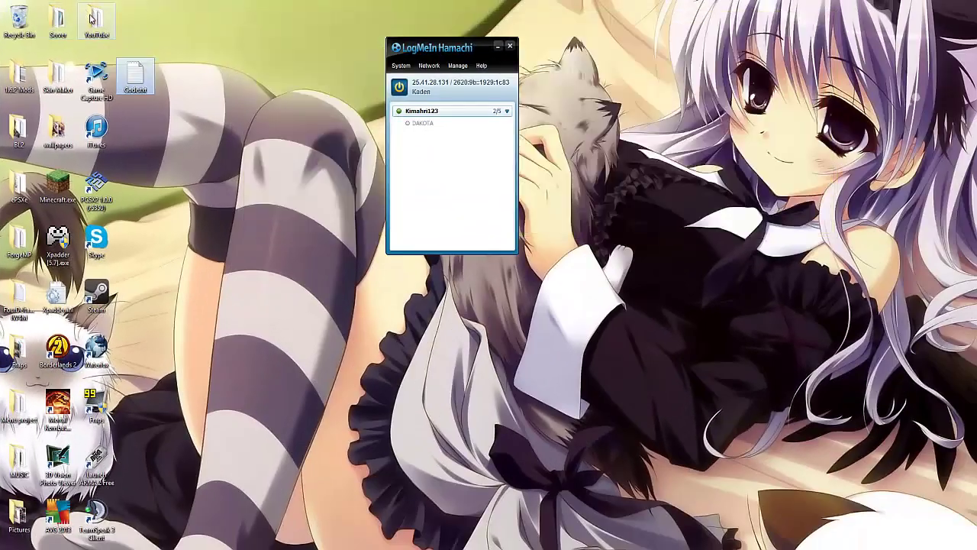
- Rearrange the YouTube folder and the text file on the desktop so the folder follows the file, and minimise Hamachi
left_click_drag(92, 19, 161, 21)
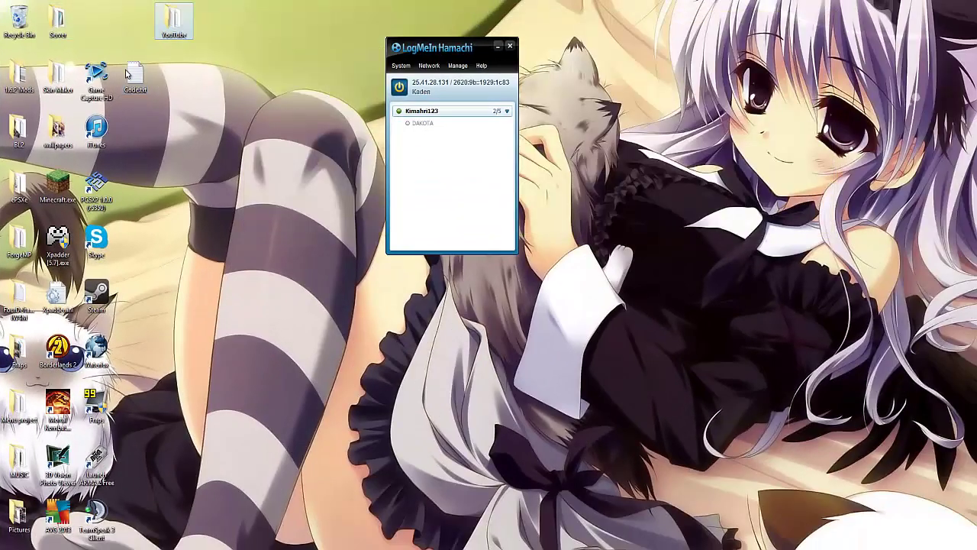
mouse_move(135, 74)
left_mouse_down()
mouse_move(127, 22)
mouse_move(138, 72)
left_mouse_up()
left_click_drag(136, 22, 97, 24)
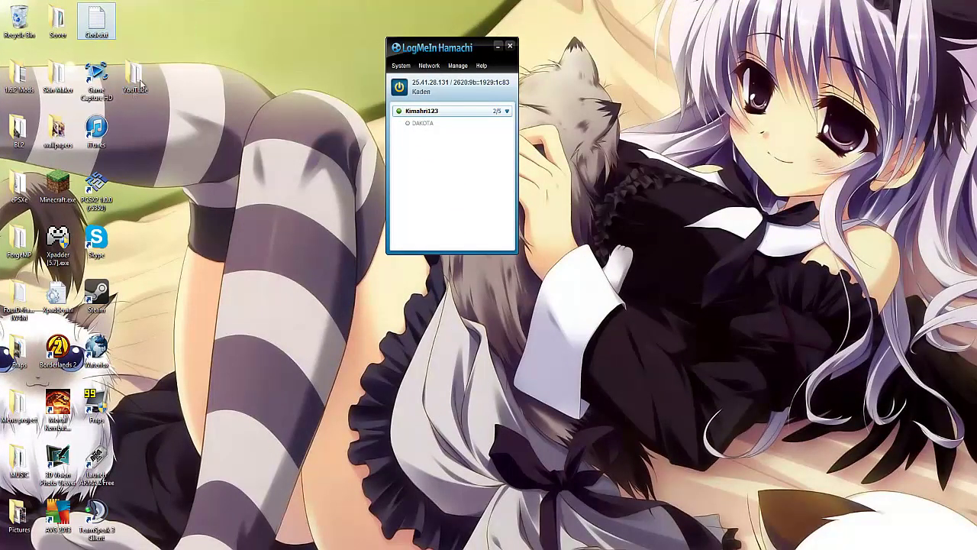
left_click_drag(135, 74, 137, 23)
left_click(497, 46)
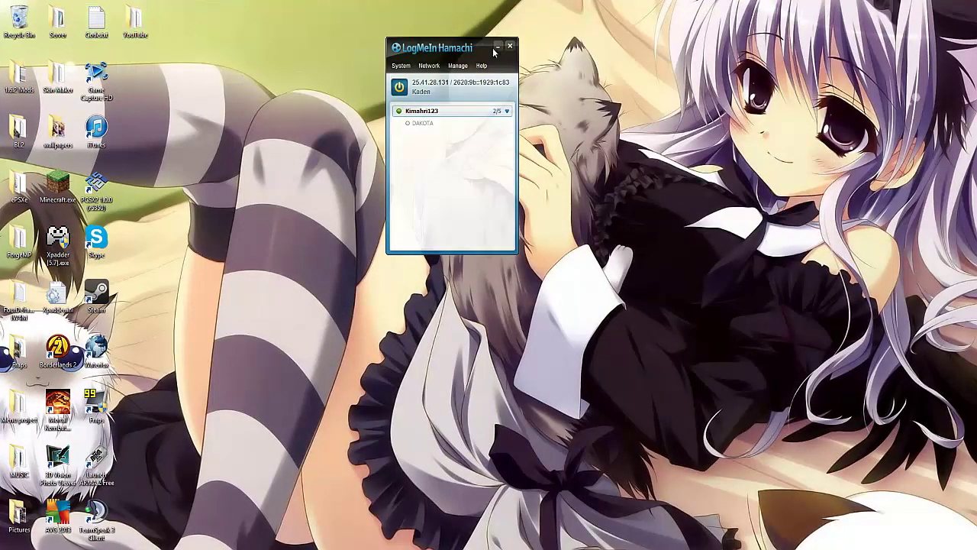
- Start the server with Start.bat from the YouTube folder and close the folder window
double_click(135, 21)
scroll(427, 206, "down", 3)
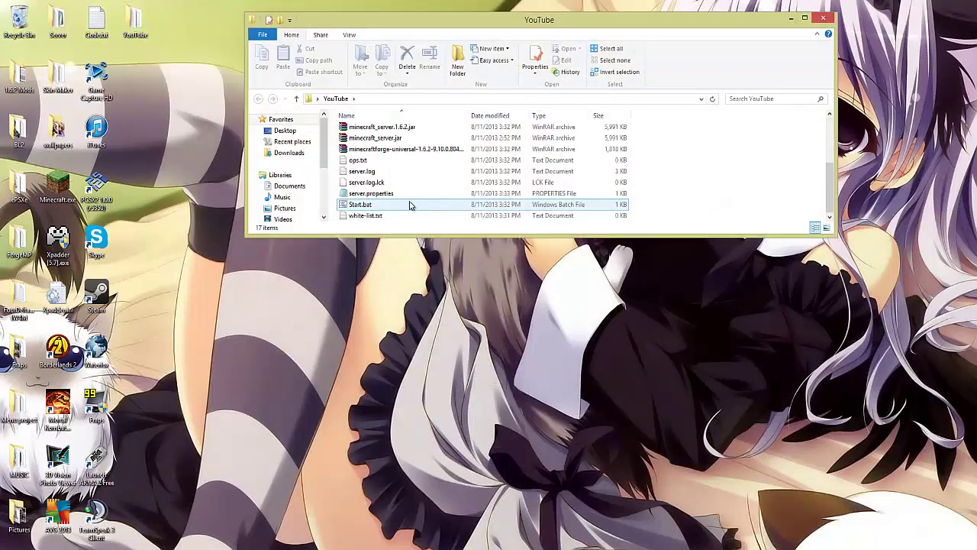
double_click(410, 204)
left_click(823, 18)
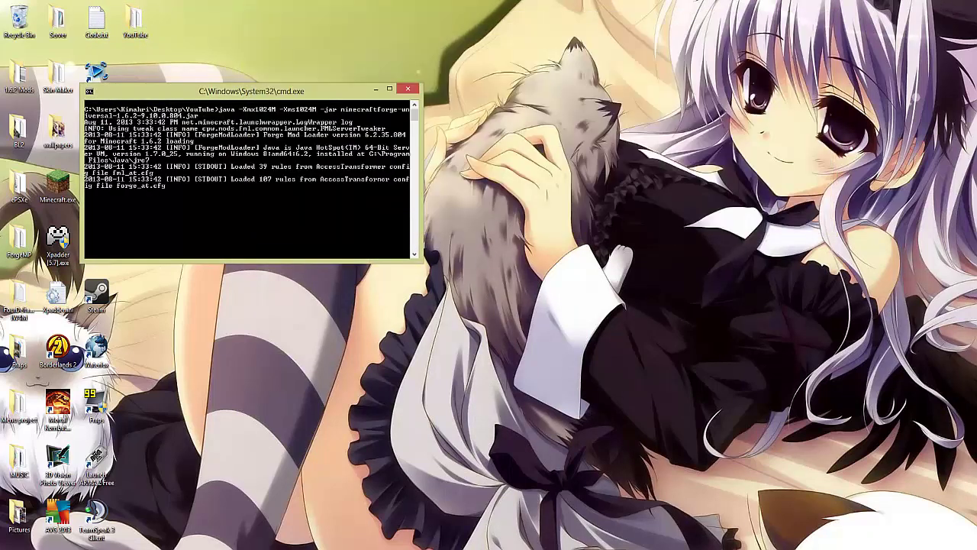
- Launch Minecraft 1.6.2 from the launcher, maximise the game window and open the multiplayer server list
left_click(560, 339)
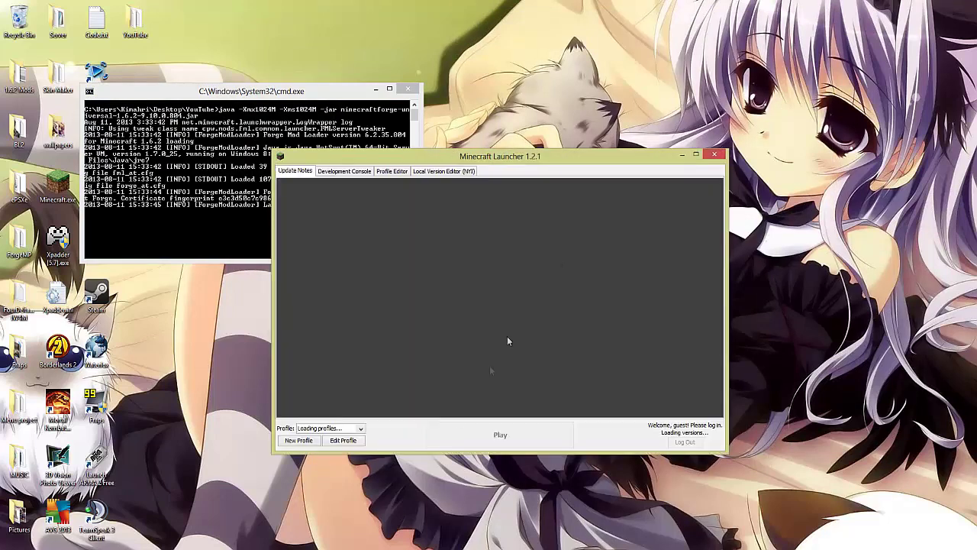
left_click(515, 431)
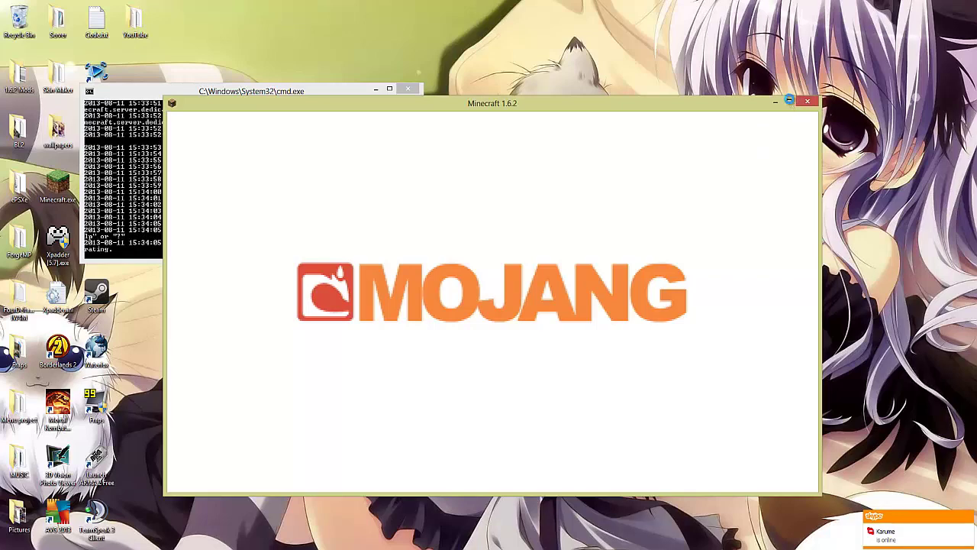
left_click(789, 100)
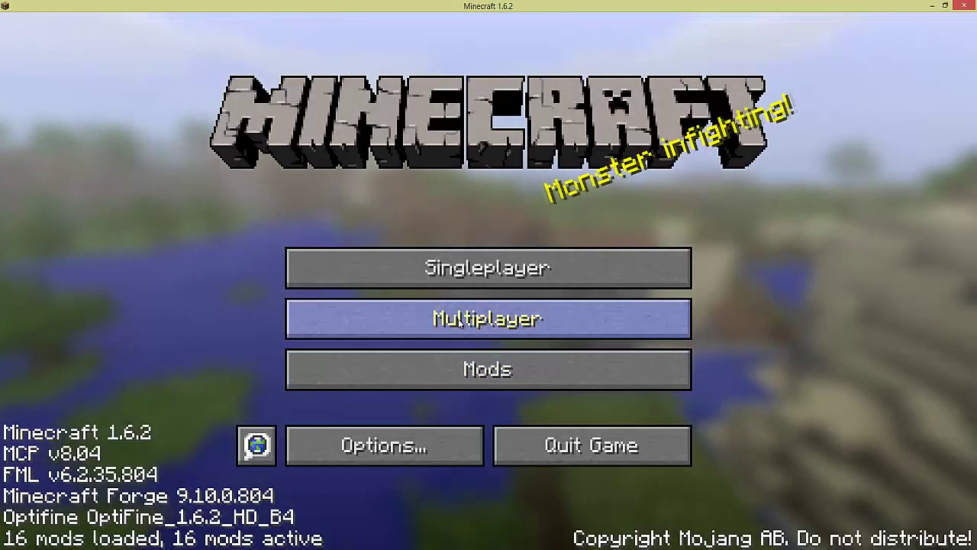
left_click(471, 316)
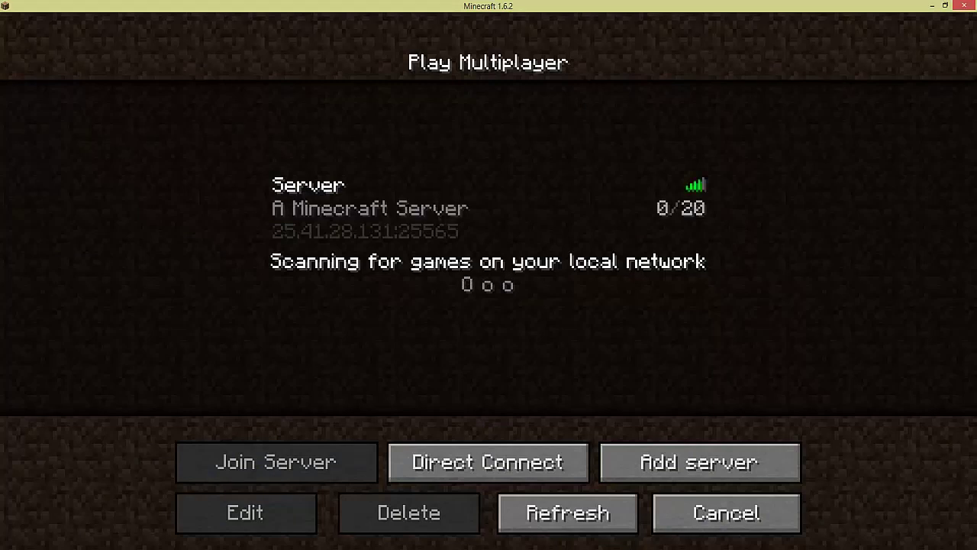
left_click(650, 468)
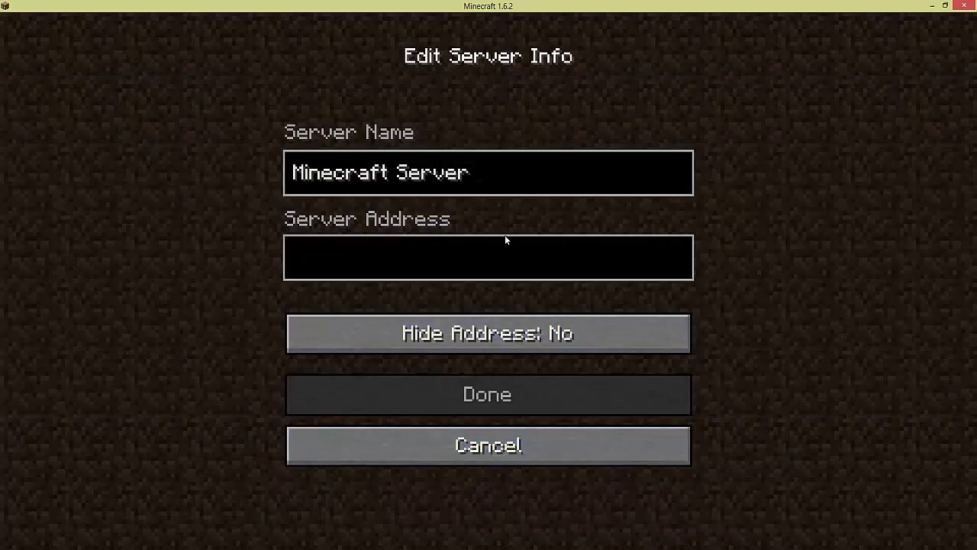
key("ctrl+a")
key("BackSpace")
type("Serv3r")
key("BackSpace")
key("BackSpace")
type("er")
key("Tab")
type("25.41.28.131")
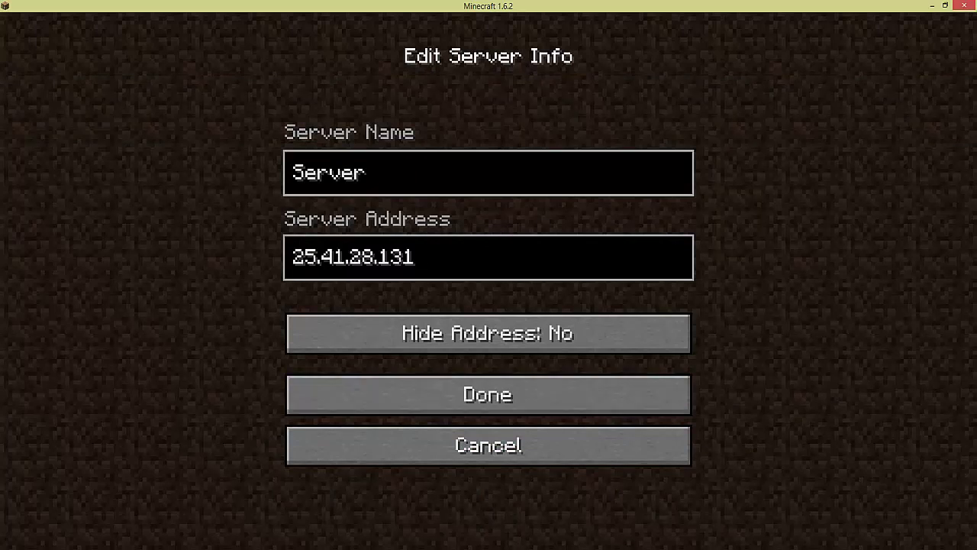
key("alt+Tab")
left_click(932, 513)
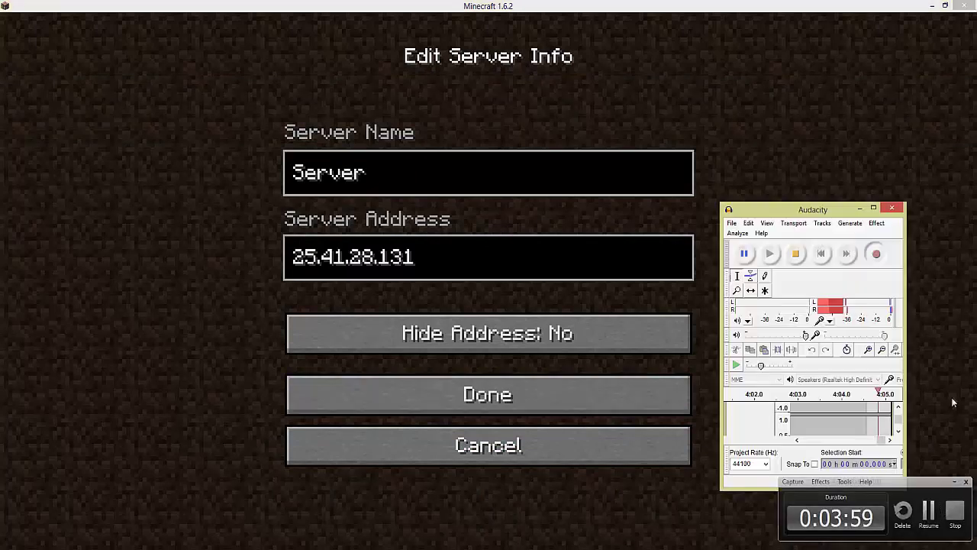
left_click(952, 403)
- Append port :25565 to the server address and save the new server entry
left_click(477, 253)
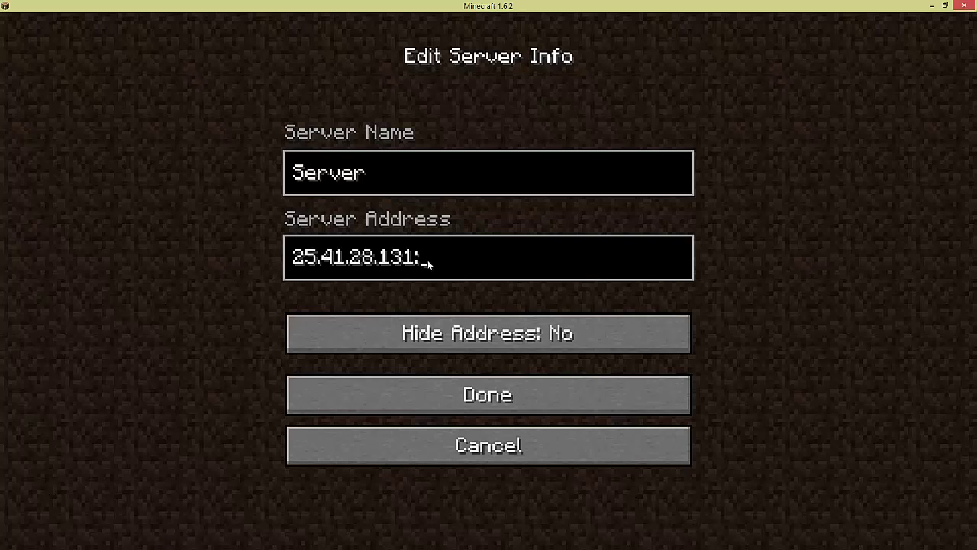
type(":25565")
left_click(426, 404)
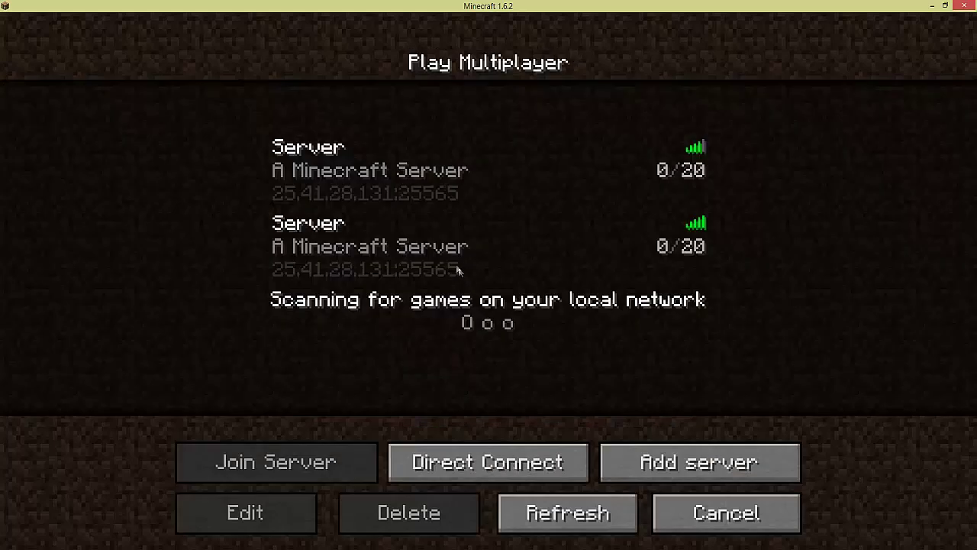
- Delete the second, duplicate Server entry from the multiplayer list and confirm the deletion
left_click(492, 241)
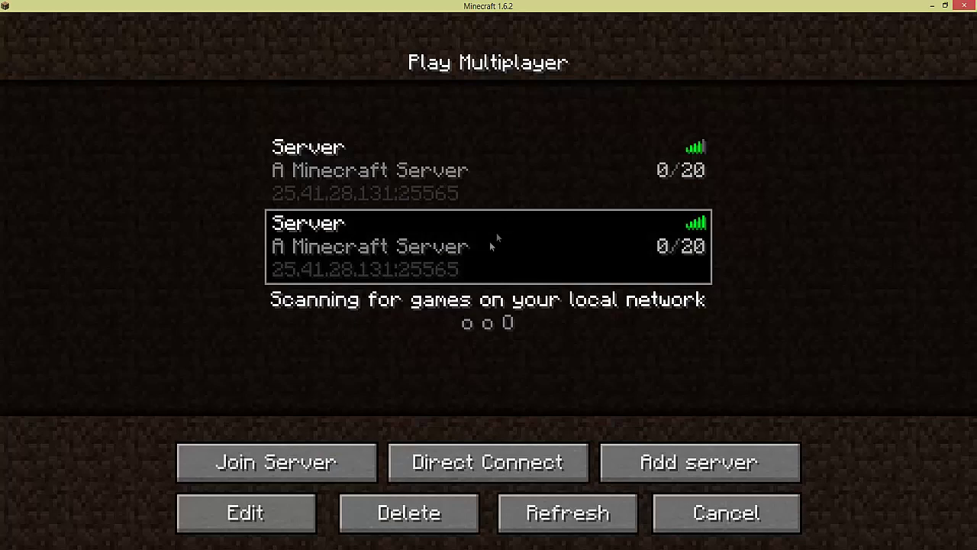
left_click(409, 510)
left_click(356, 341)
- Join the Server entry, open the inventory and page through its item list to page 7
double_click(420, 228)
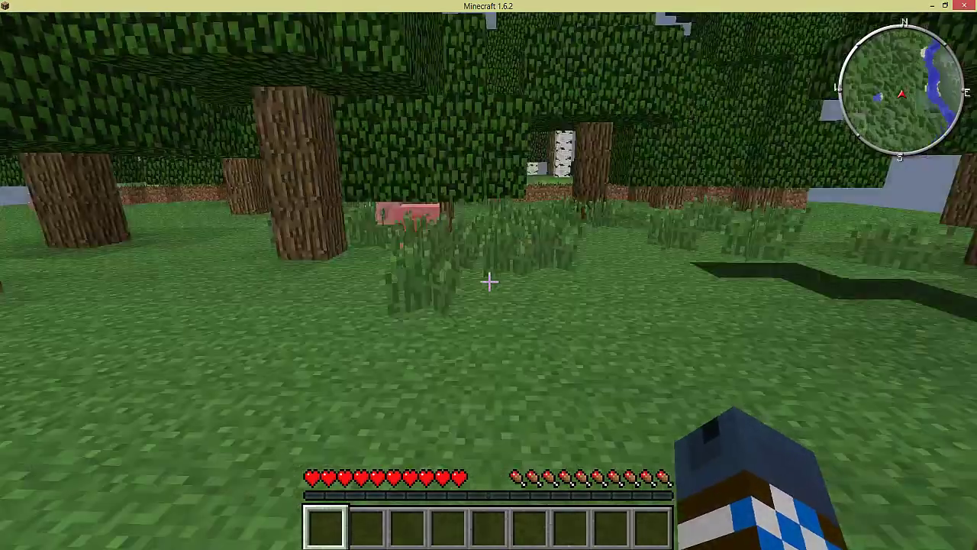
key("e")
scroll(774, 305, "down", 3)
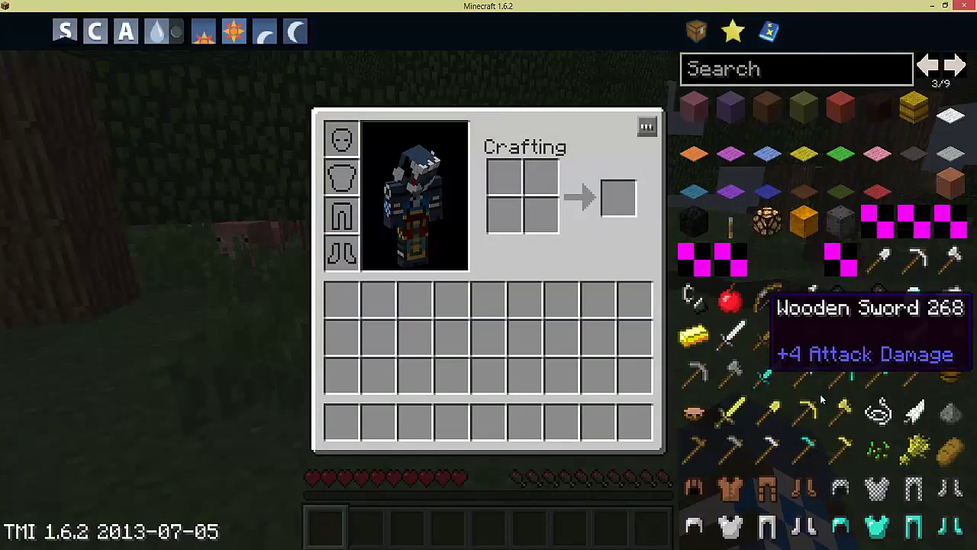
scroll(824, 387, "down", 3)
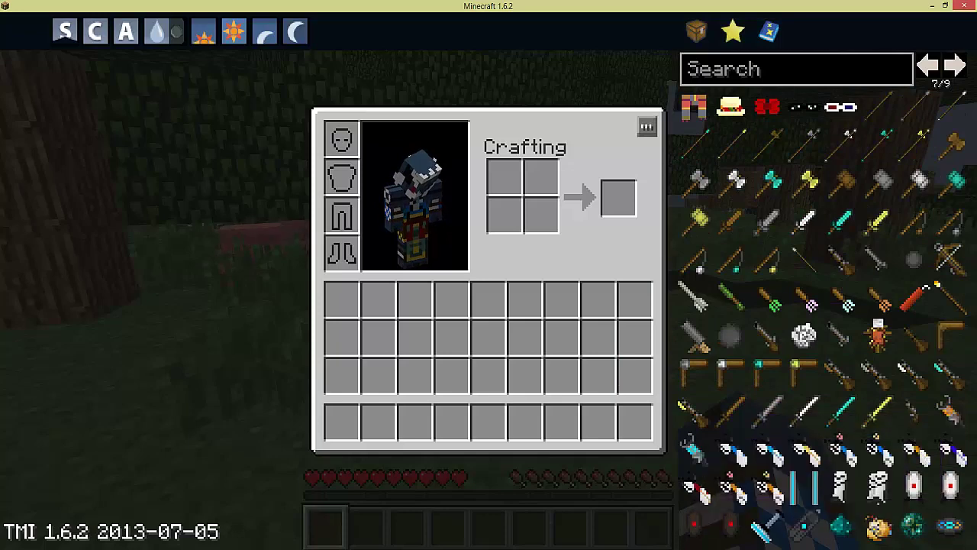
- Switch to the server's command window, grant the player operator rights with the op command, and return to Minecraft
key("alt+Tab")
type("op")
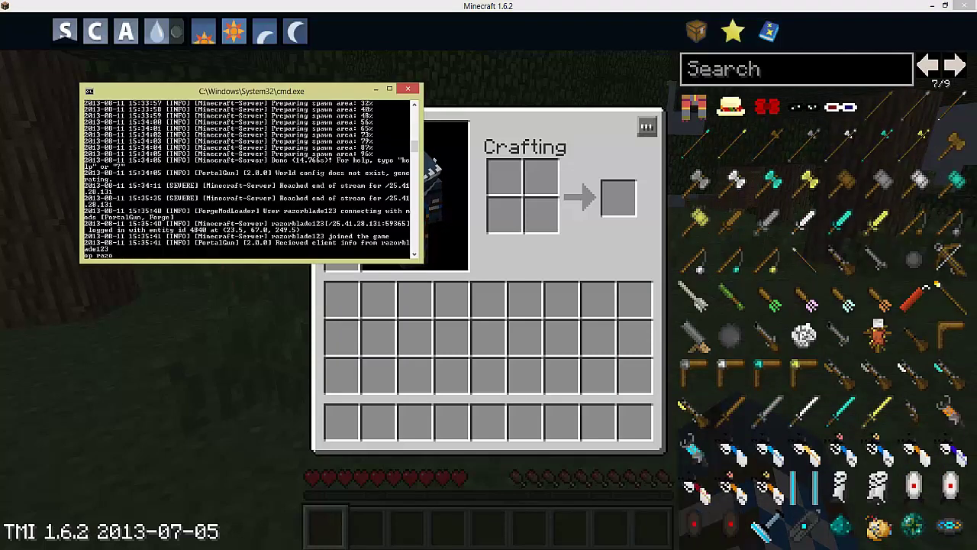
type("p razorblade123")
key("Return")
key("alt+Tab")
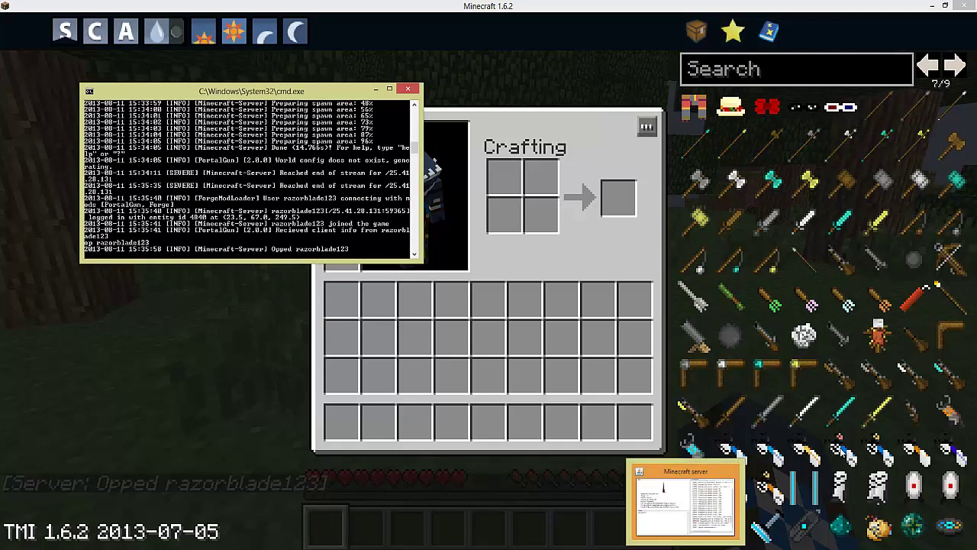
- Take the blue Portal Gun (ID 13457) from page 7 of the inventory's item list and return to the world
key("e")
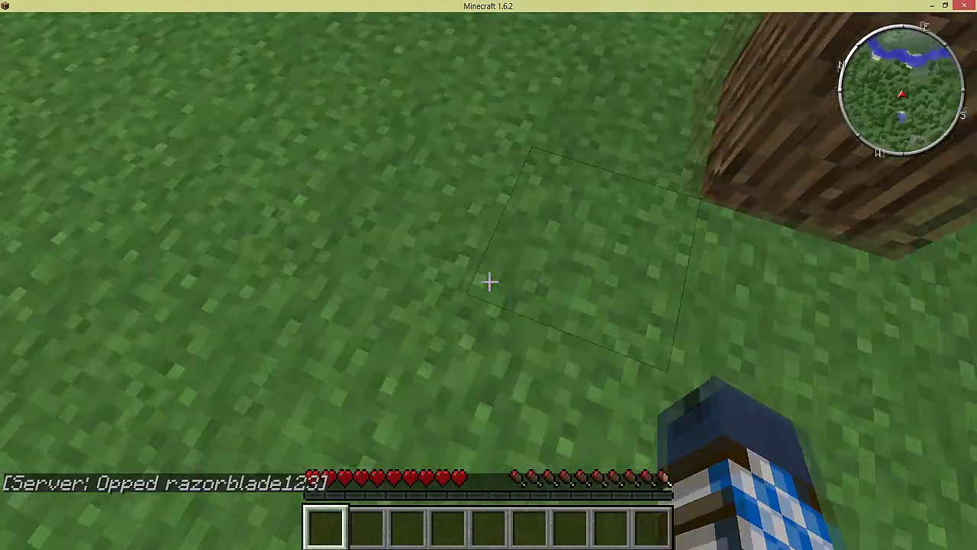
key("e")
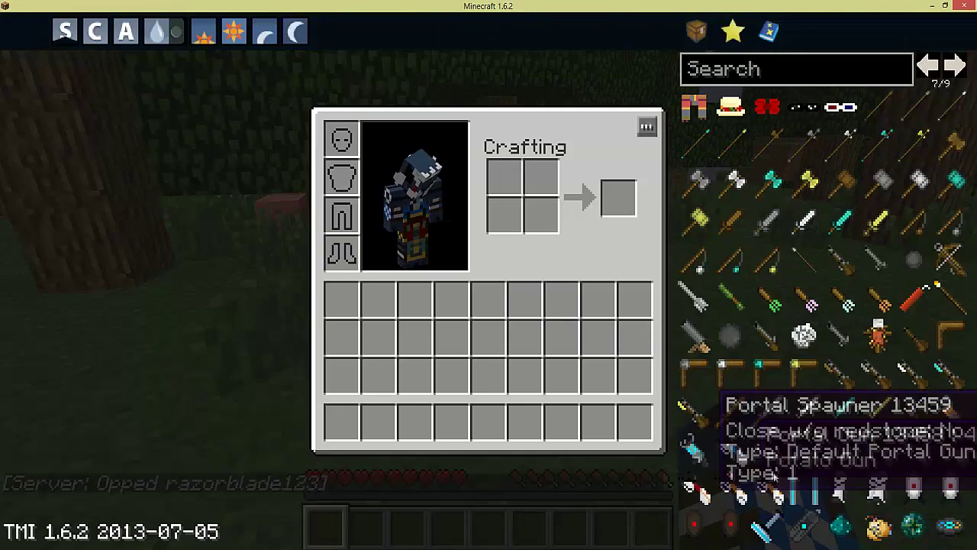
left_click(956, 455)
key("e")
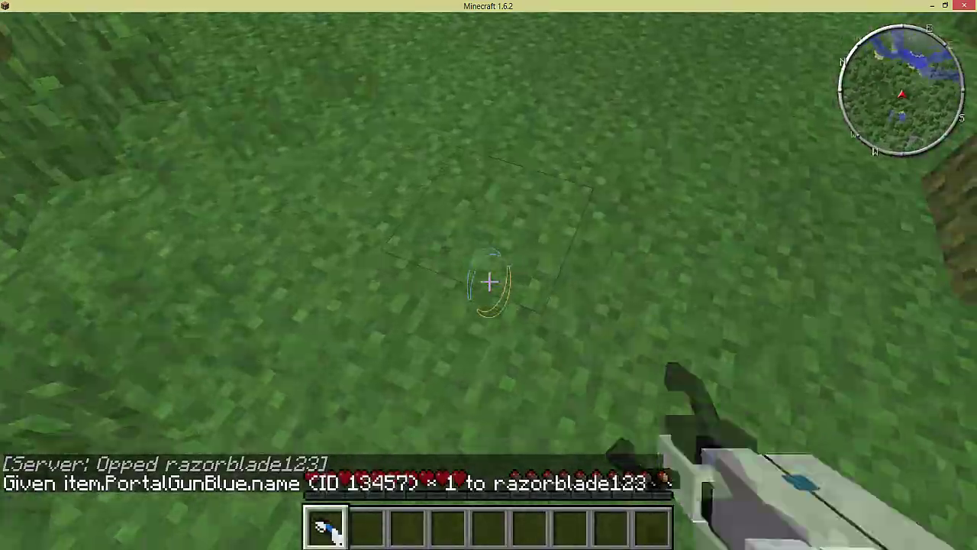
- Fire an orange and a blue portal side by side onto the grass, and drop the Portal Gun
right_click(488, 281)
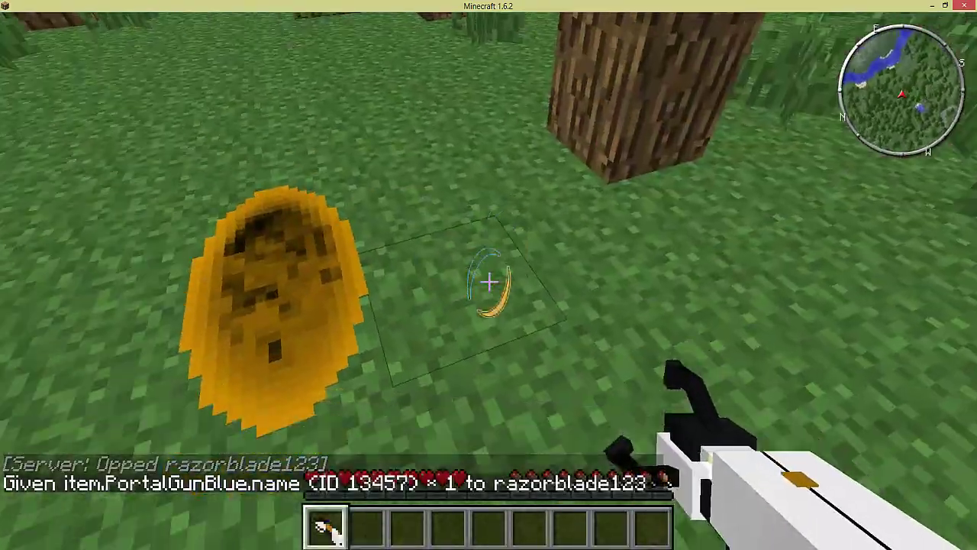
left_click(489, 280)
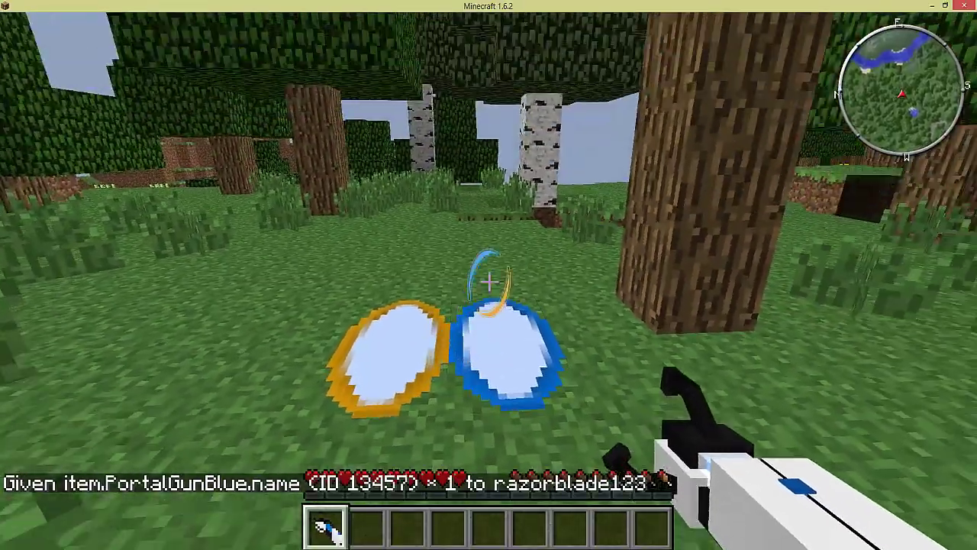
key("q")
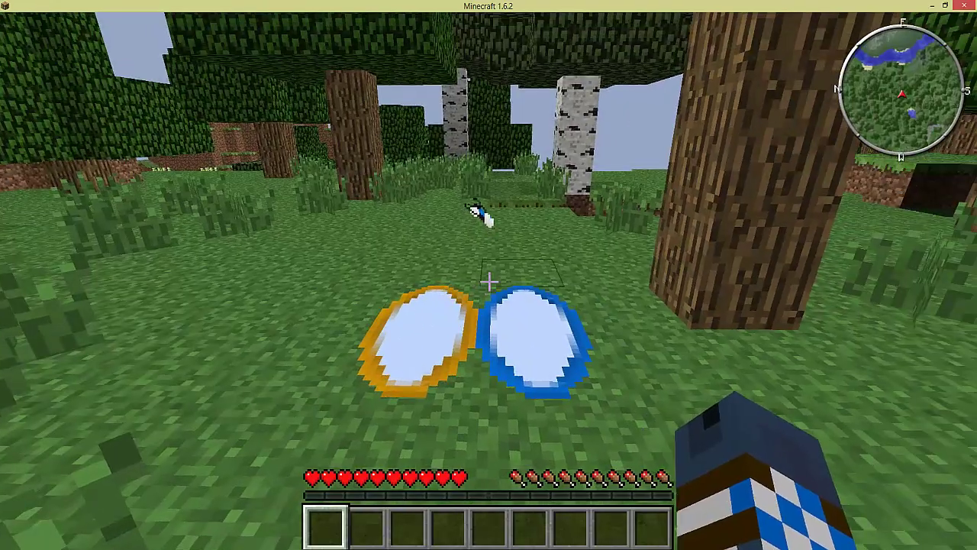
- Disconnect from the server and quit Minecraft
key("Escape")
left_click(571, 381)
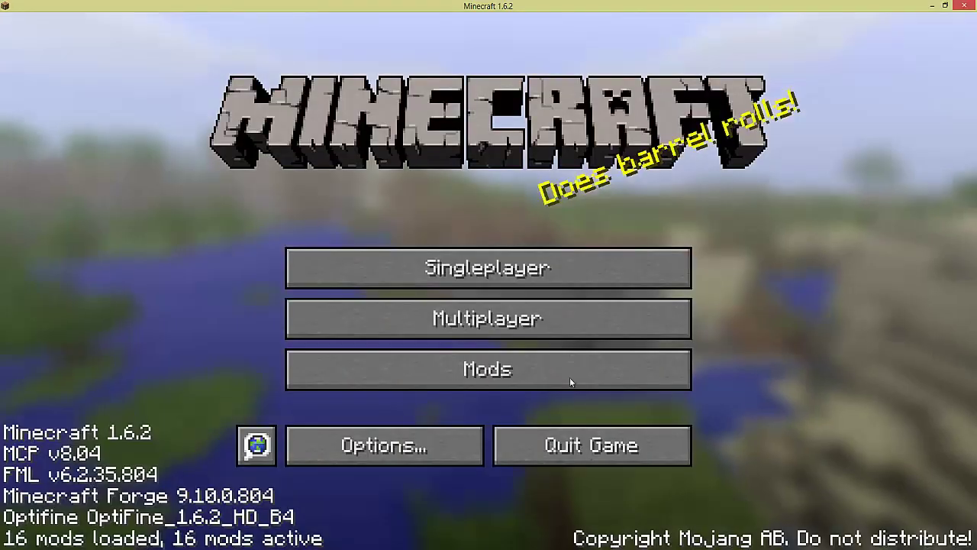
left_click(561, 447)
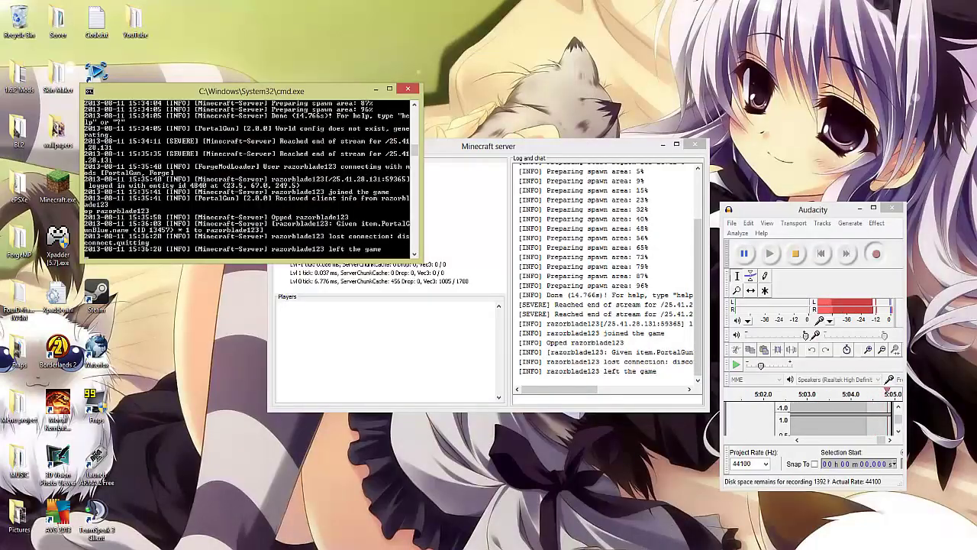
- Shut down the Minecraft server by closing its command window
right_click(643, 544)
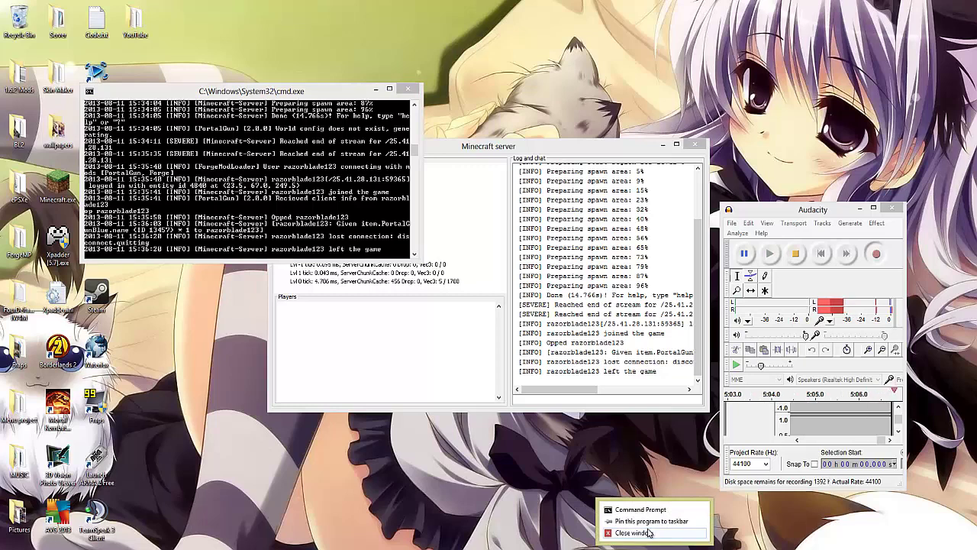
left_click(648, 536)
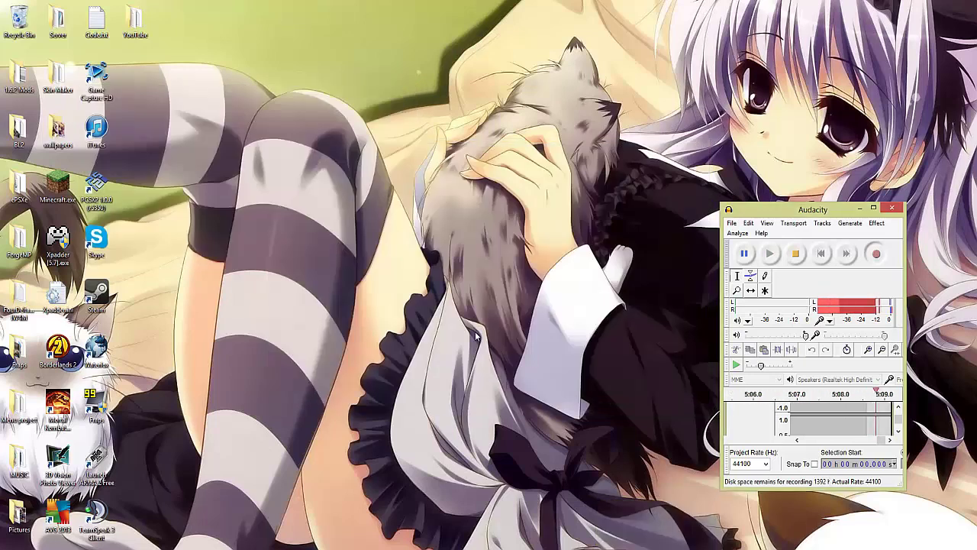